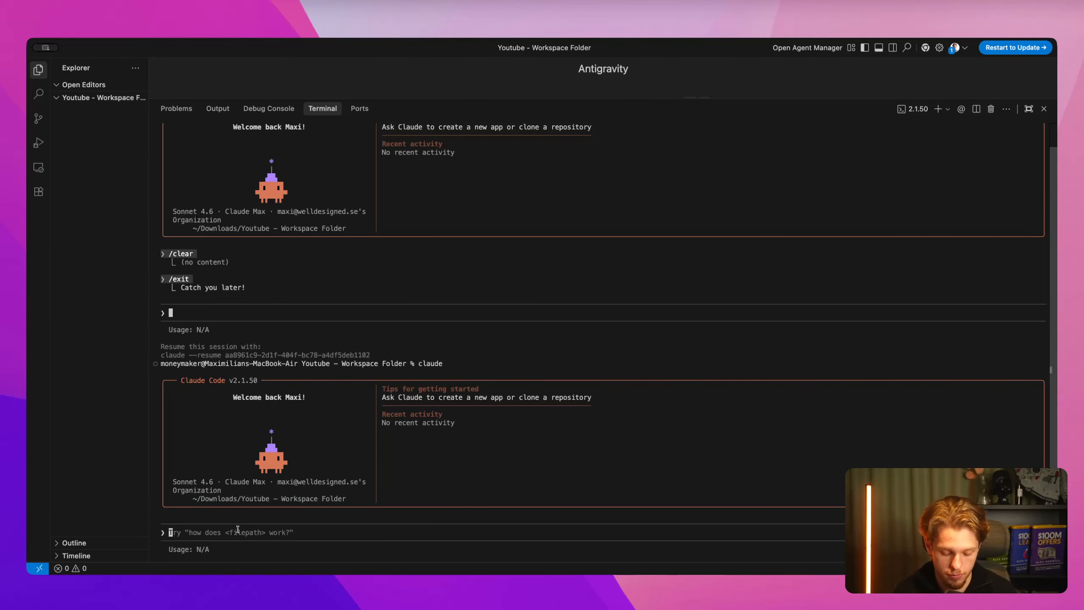
Ask Claude to recommend a ClickUp project-management setup for a 400k-per-year marketing agency with 17 clients and 8 employees, and build it through the API key
key("super+v")
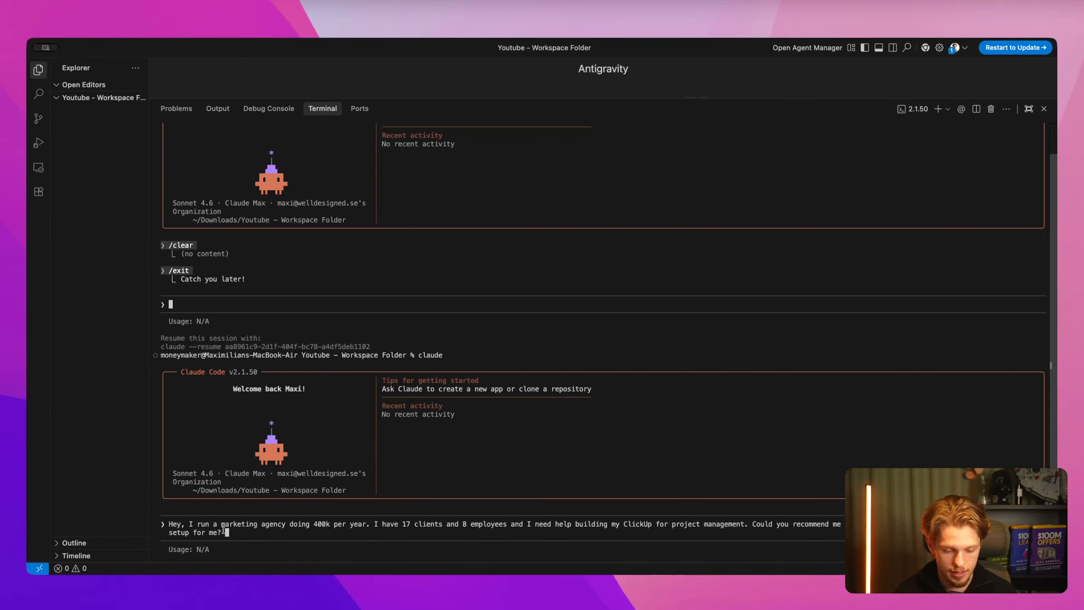
key("Return")
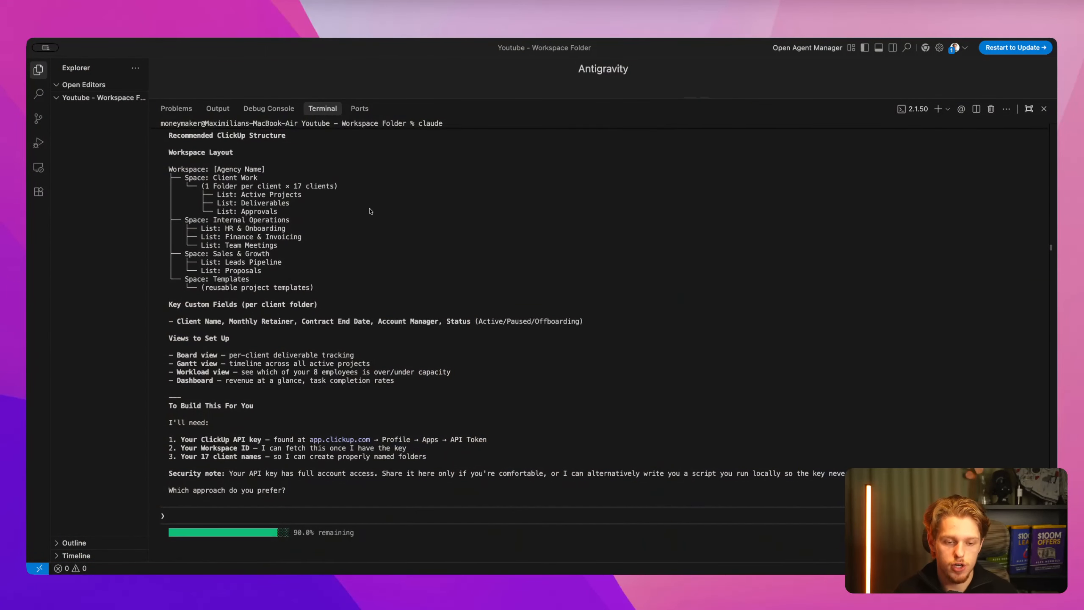
Review the recommended ClickUp workspace layout in Claude's answer and dismiss the Agent pane
scroll(371, 210, "up", 3)
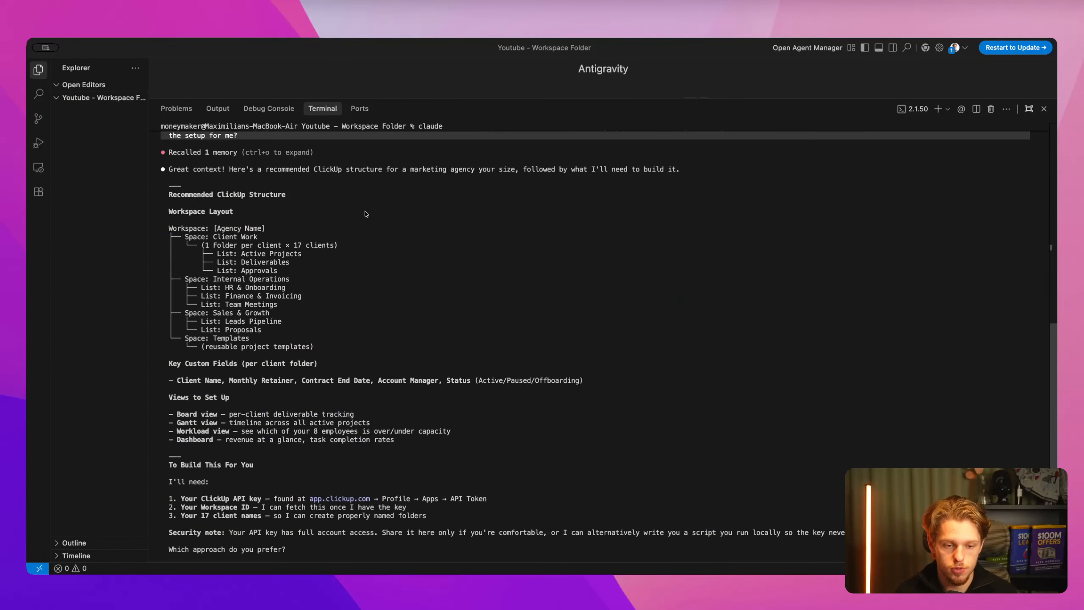
left_click_drag(242, 267, 275, 272)
left_click(301, 275)
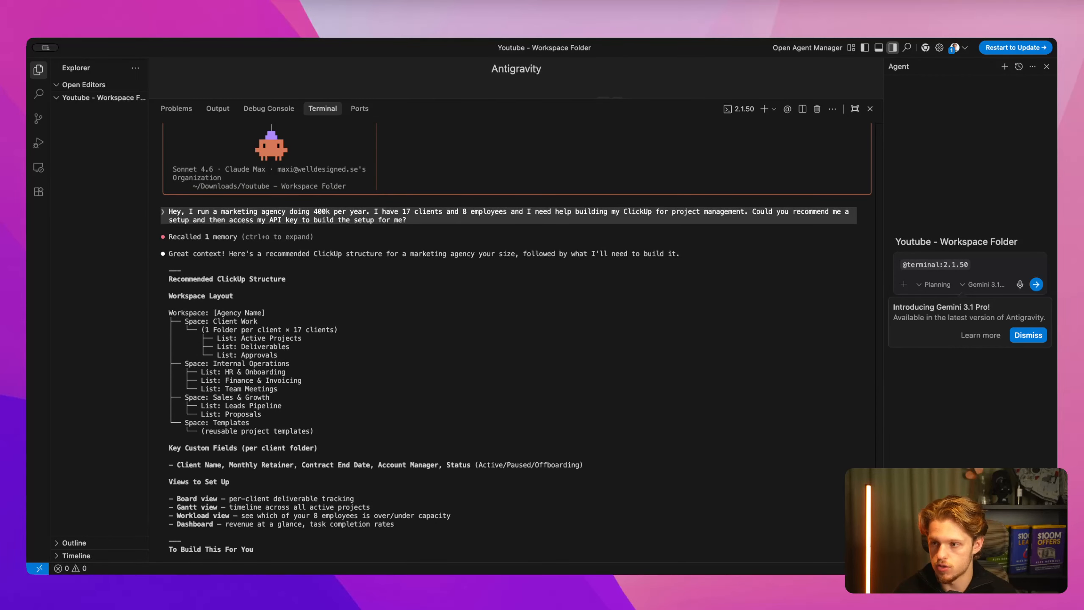
left_click(1046, 66)
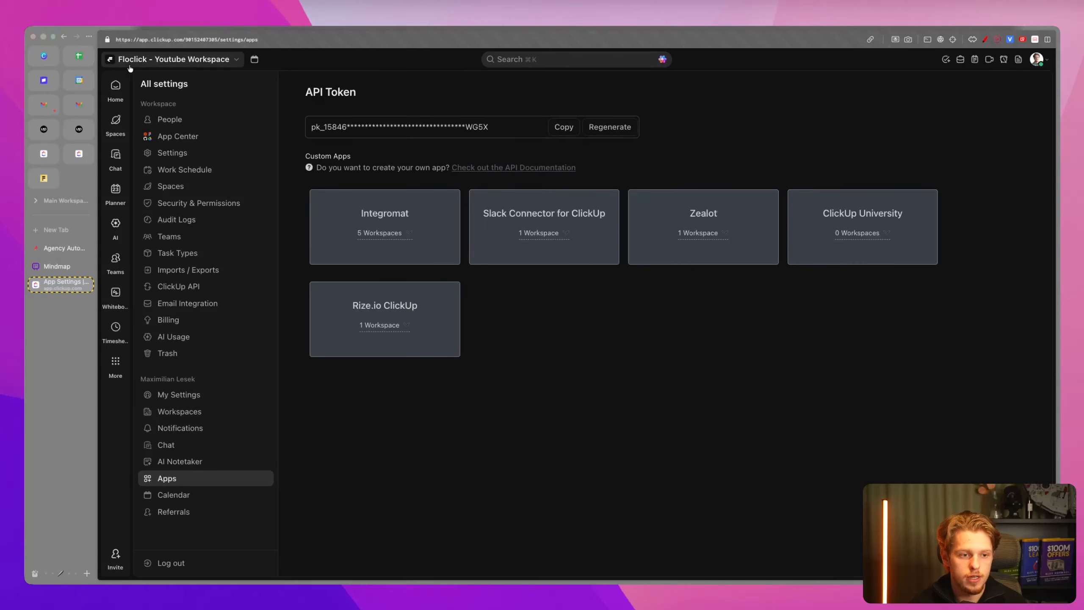
Switch to ClickUp's API Token page and draw a red pen mark around the workspace name area
left_click(984, 40)
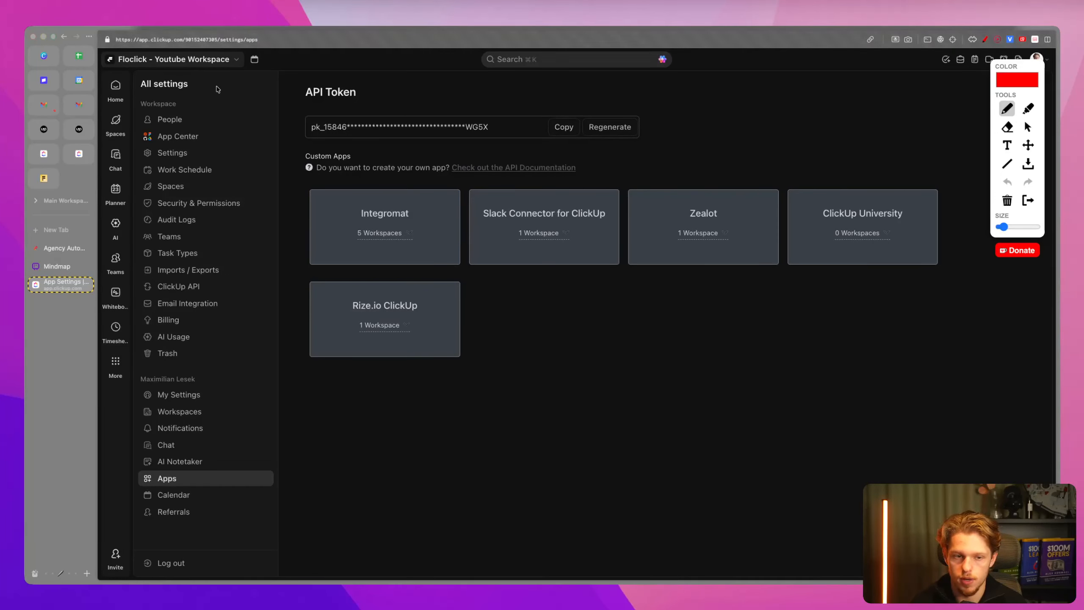
mouse_move(191, 49)
left_mouse_down()
mouse_move(214, 52)
mouse_move(202, 60)
mouse_move(215, 97)
left_mouse_up()
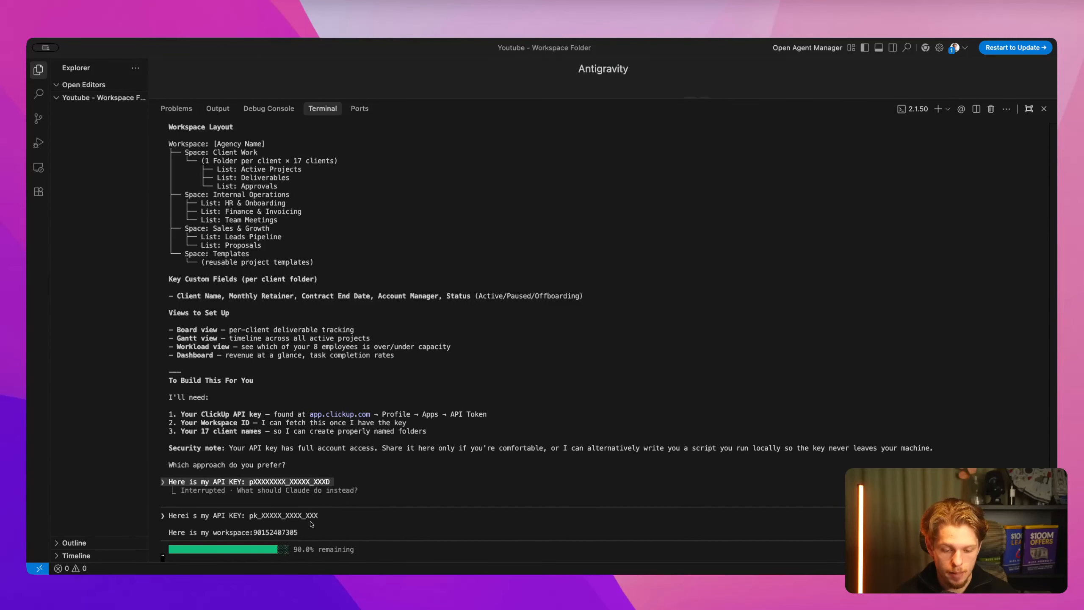
Return to the Claude Code terminal and highlight the API key and workspace ID lines in the drafted prompt
left_click_drag(246, 515, 318, 532)
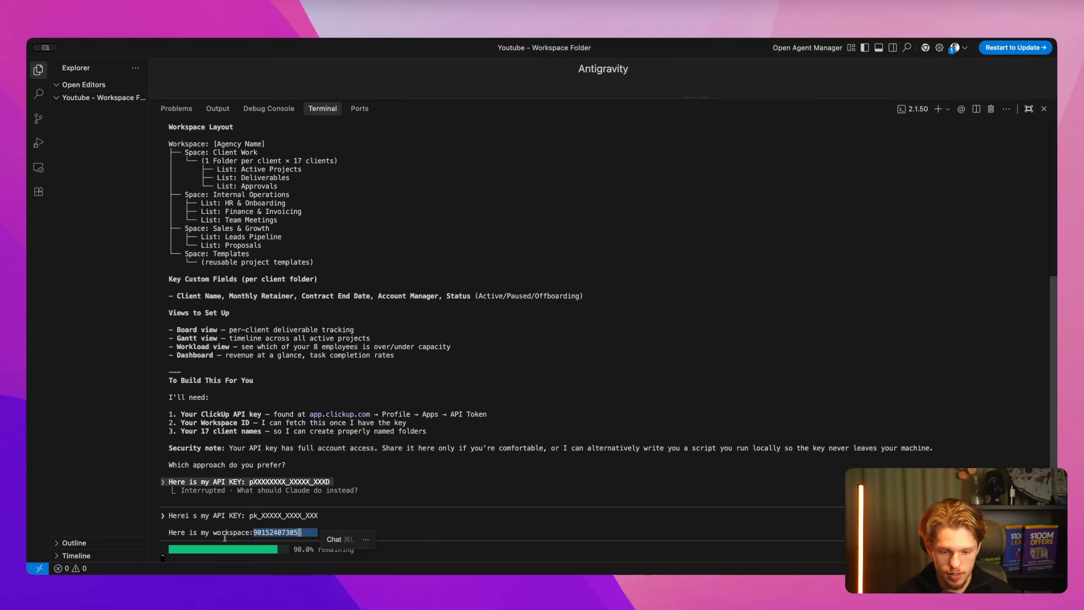
left_click_drag(221, 515, 299, 532)
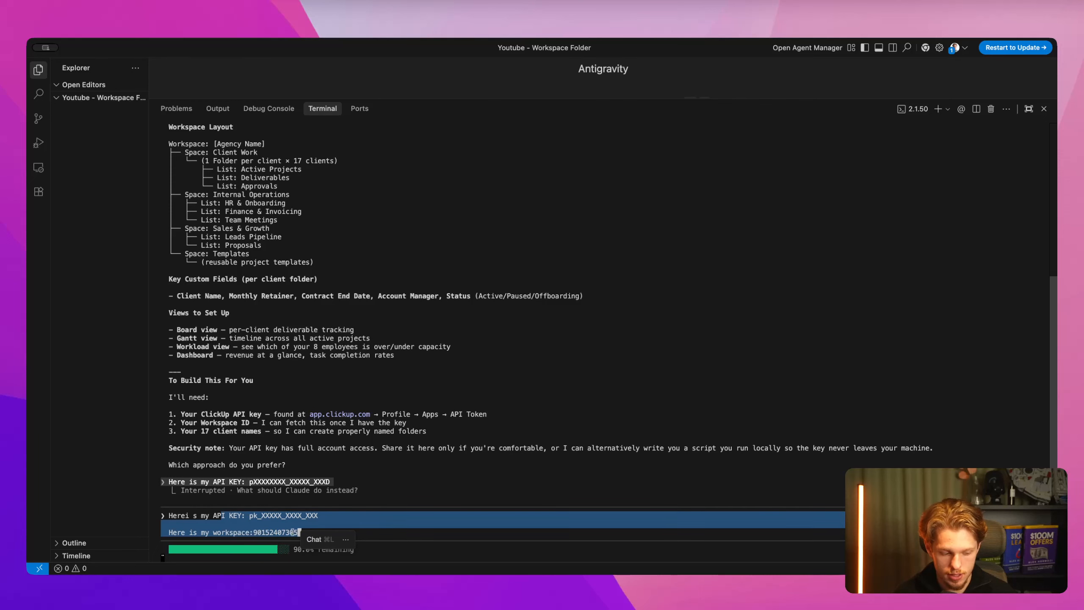
left_click(308, 520)
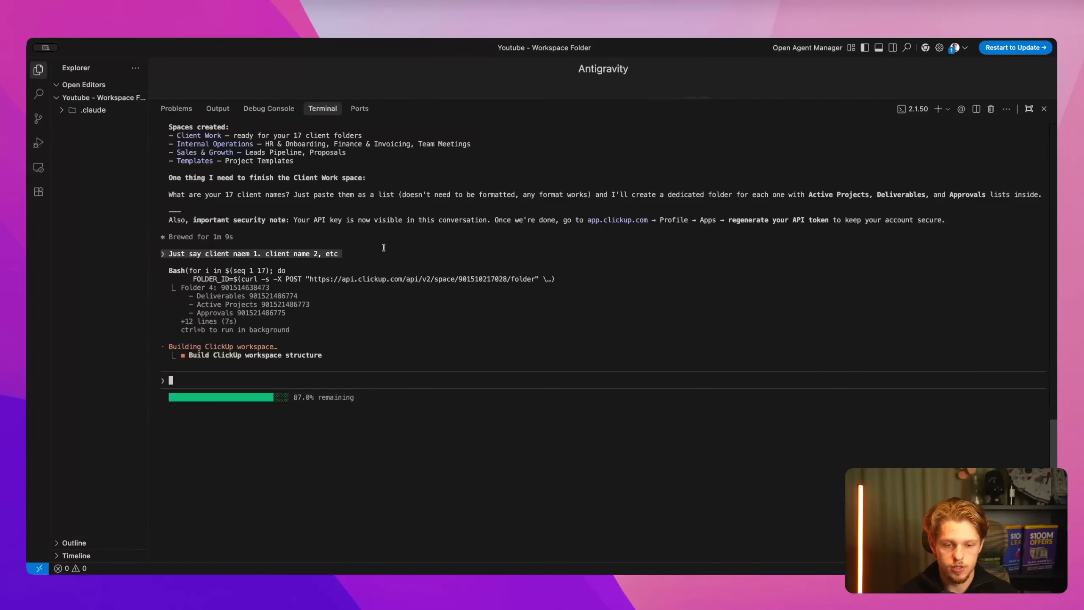
Examine Claude's build log for the spaces, lists and client folders being created in ClickUp
scroll(247, 254, "up", 5)
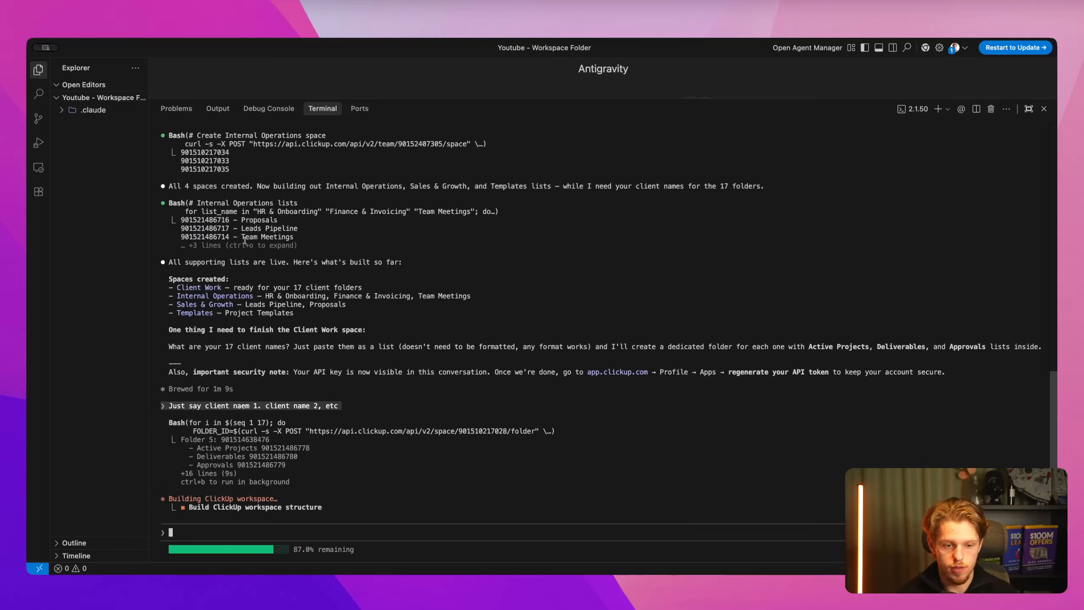
scroll(260, 337, "down", 4)
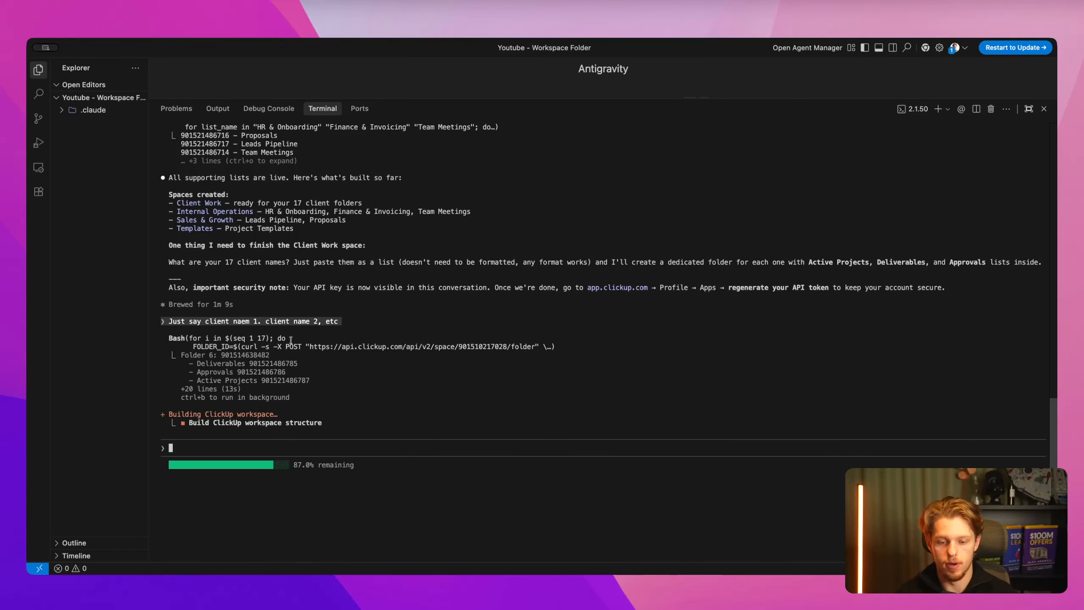
scroll(337, 251, "up", 1)
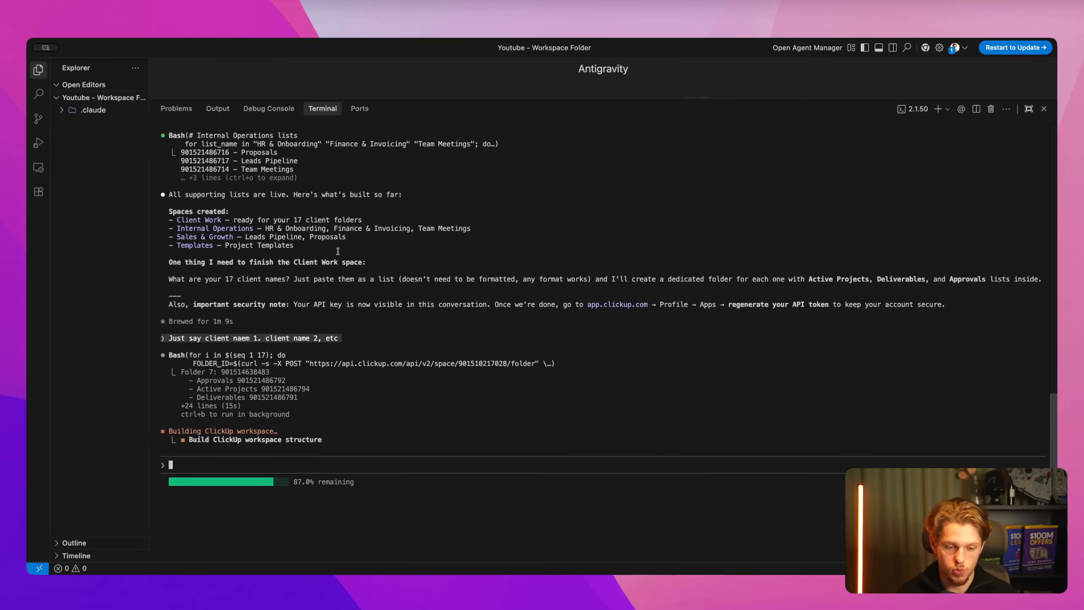
scroll(203, 271, "up", 4)
scroll(203, 270, "up", 4)
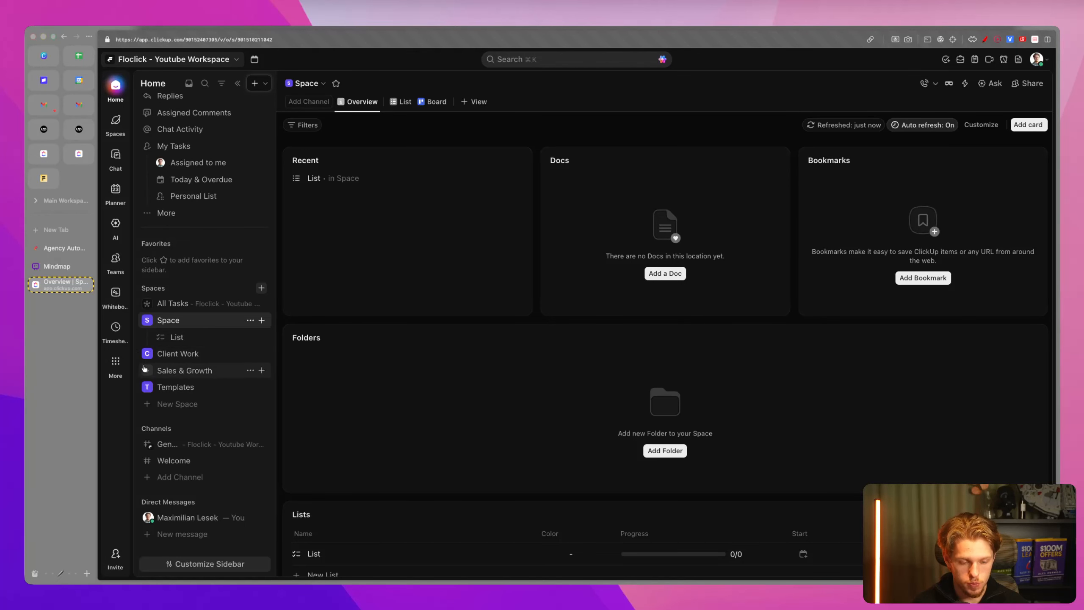
Switch to ClickUp and expand the Client Work and Sales & Growth spaces to inspect their contents
left_click(143, 357)
scroll(173, 422, "down", 3)
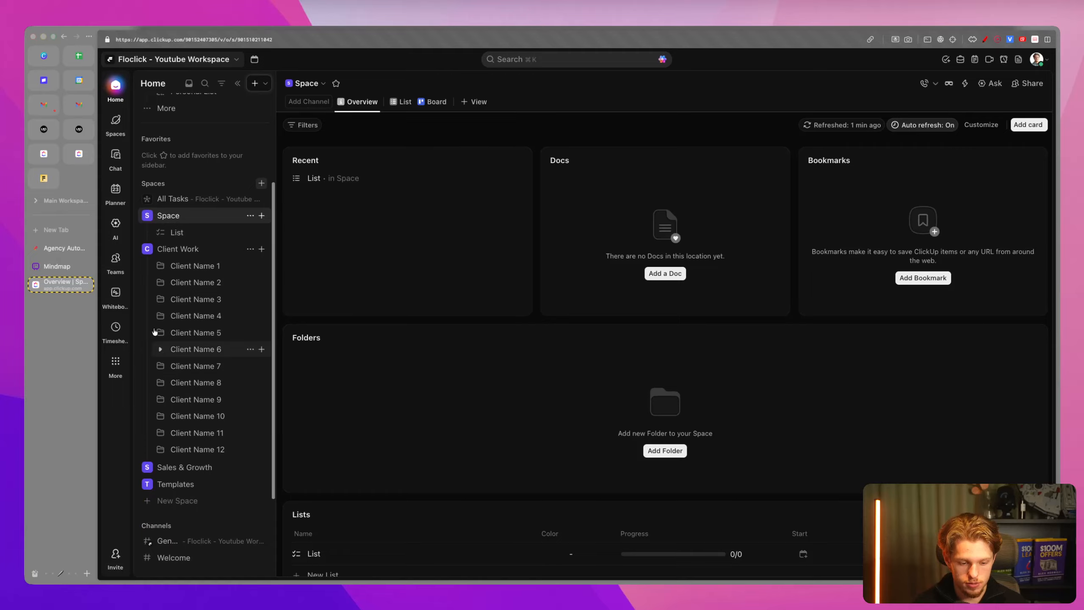
left_click(147, 467)
scroll(148, 465, "down", 2)
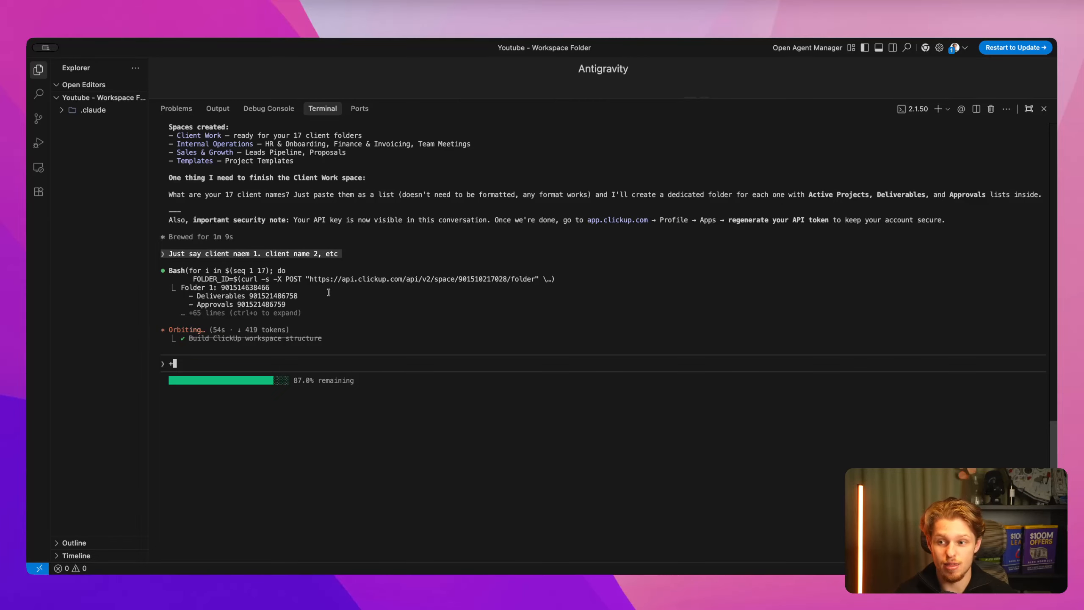
Go back to the terminal and review Claude's summary of the built workspace and the suggested next steps
left_click_drag(250, 329, 260, 329)
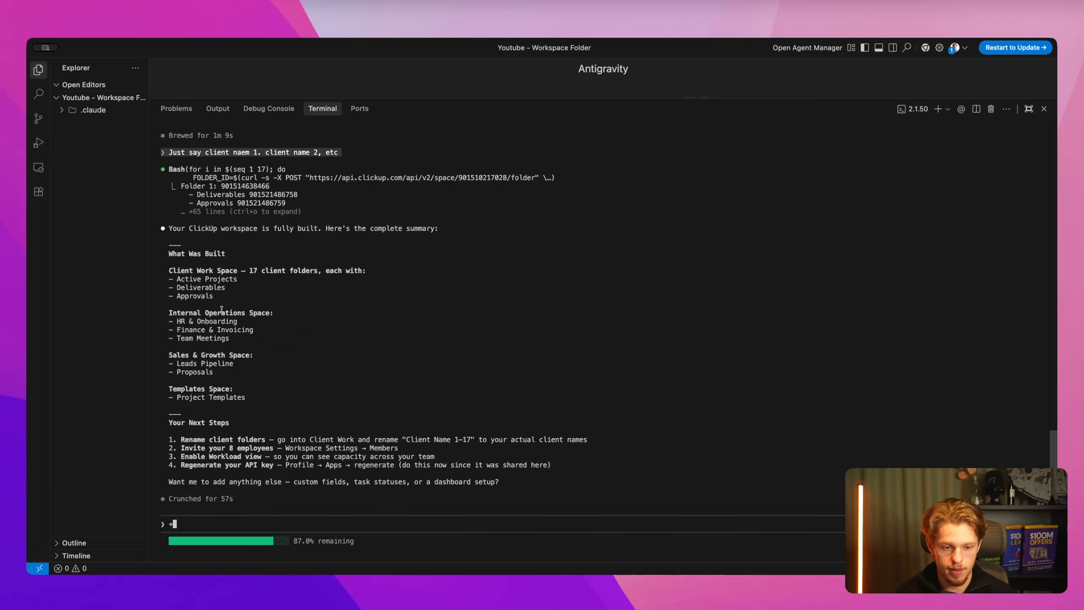
left_click_drag(162, 269, 372, 272)
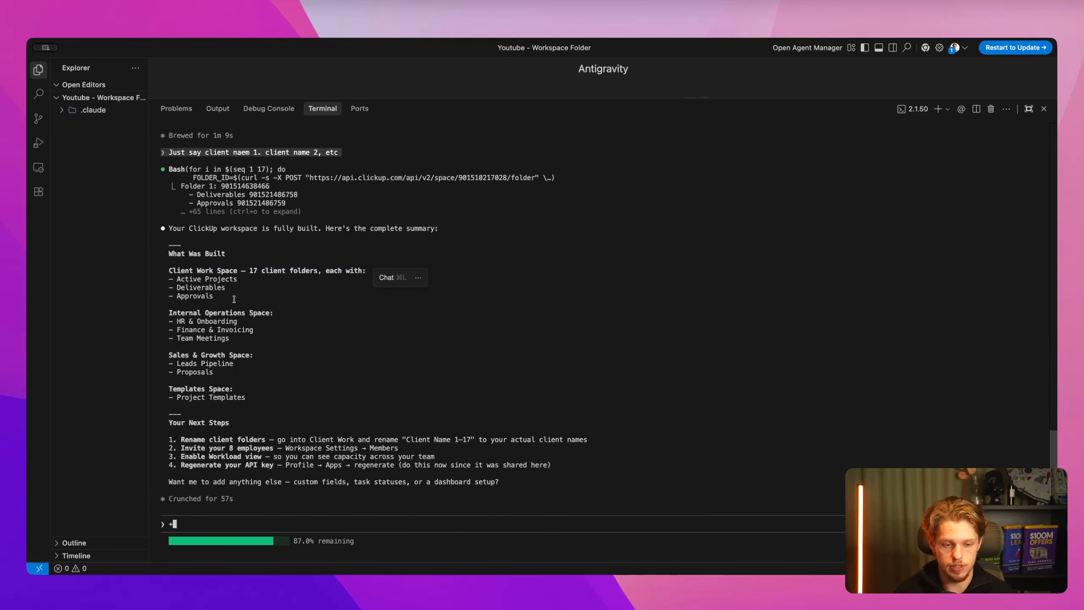
left_click_drag(170, 278, 238, 279)
left_click_drag(169, 287, 530, 472)
left_click(232, 336)
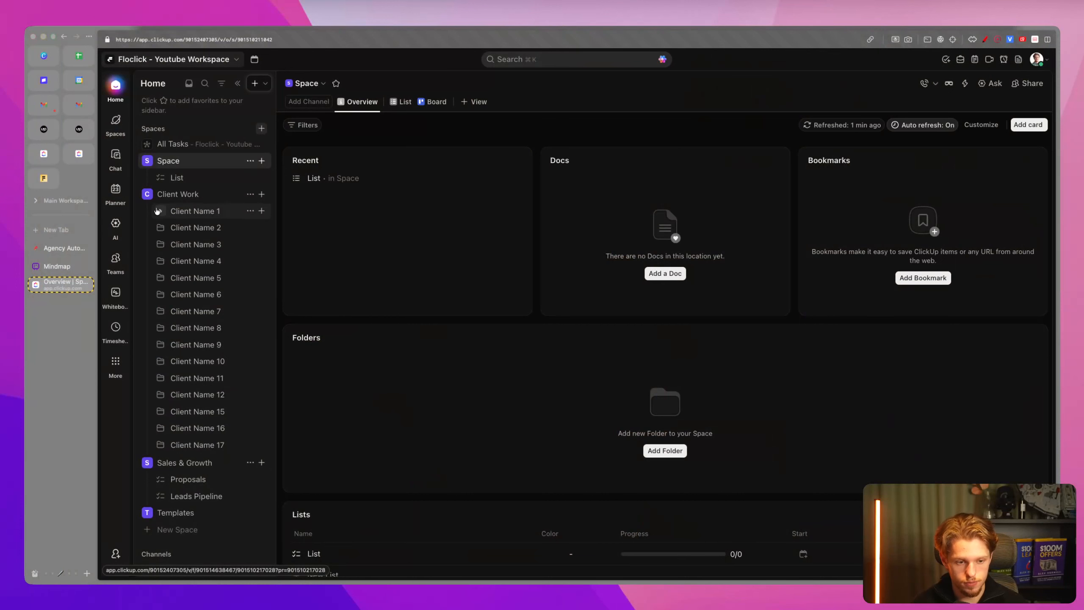
In ClickUp, open the Leads Pipeline list, then expand the Client Name 1 folder and the default Space
scroll(179, 304, "down", 3)
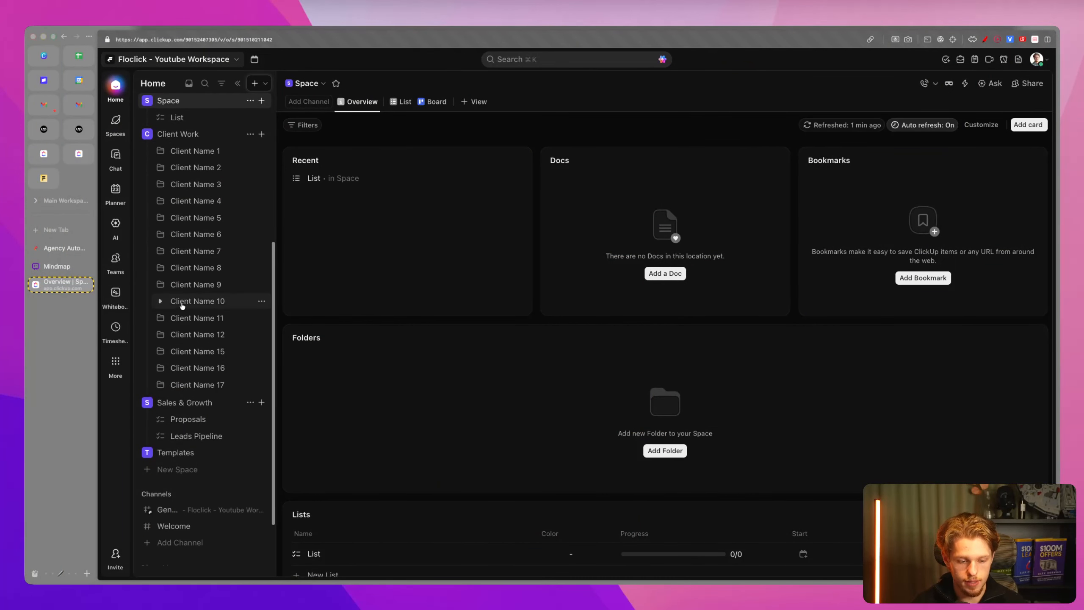
left_click(199, 436)
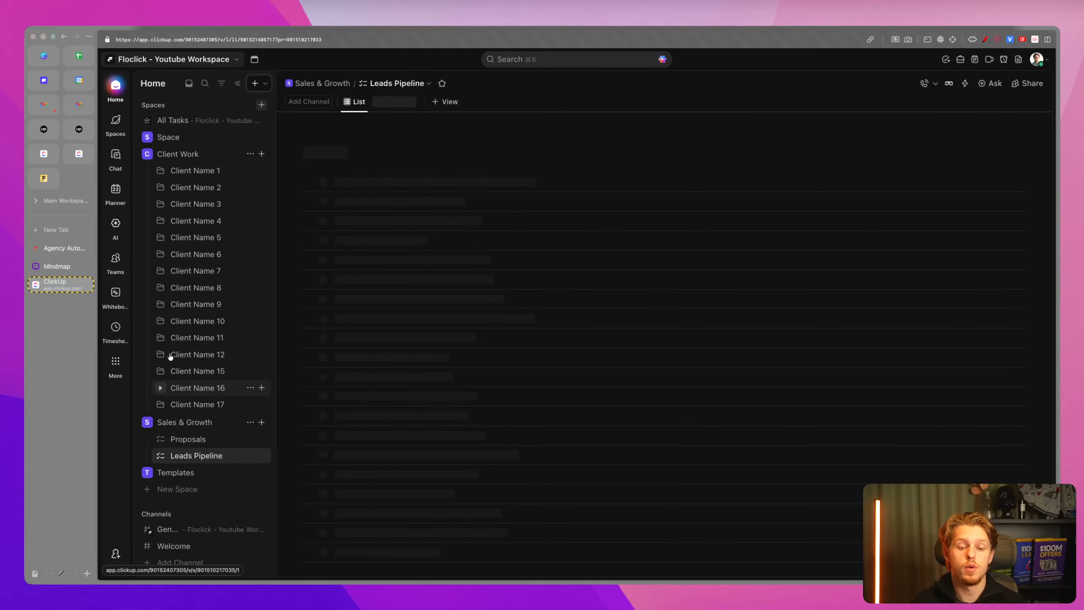
scroll(166, 299, "up", 1)
left_click(188, 251)
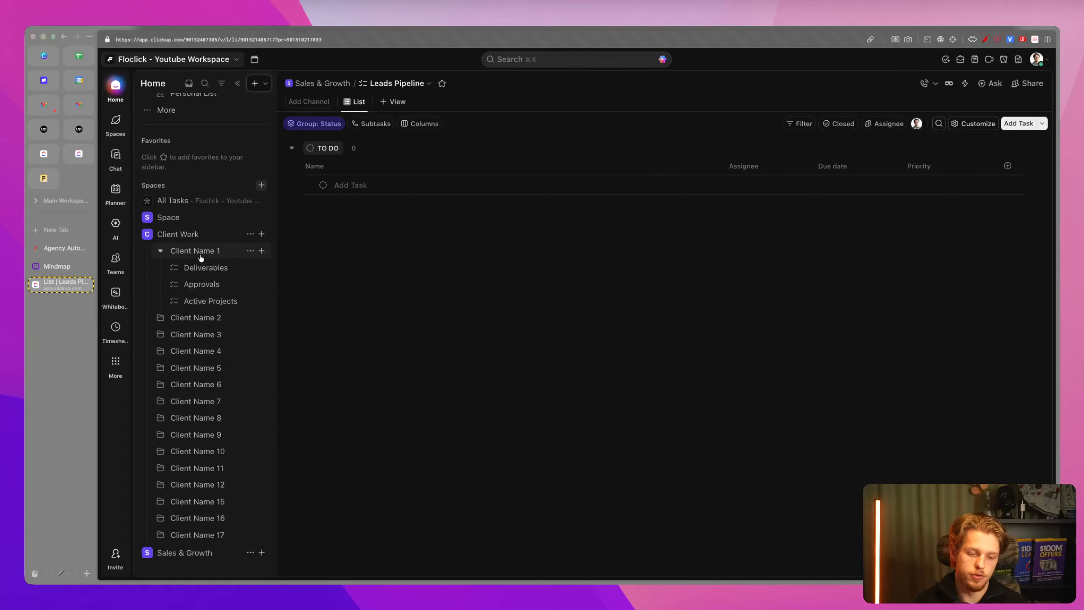
left_click(147, 217)
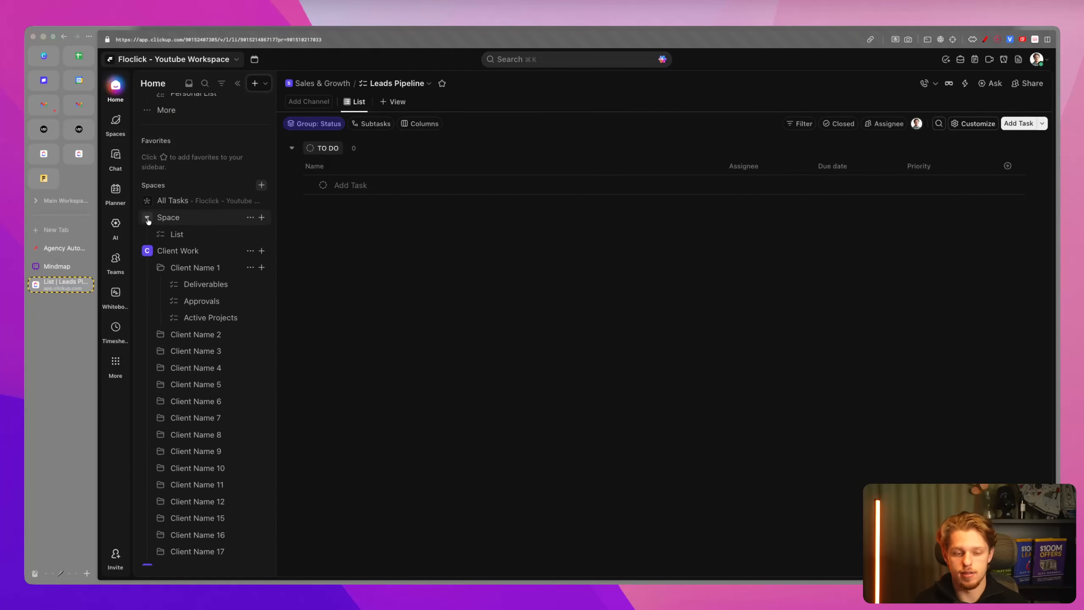
Open the Deliverables list of Client Name 1 and narrow its Name column
left_click(211, 284)
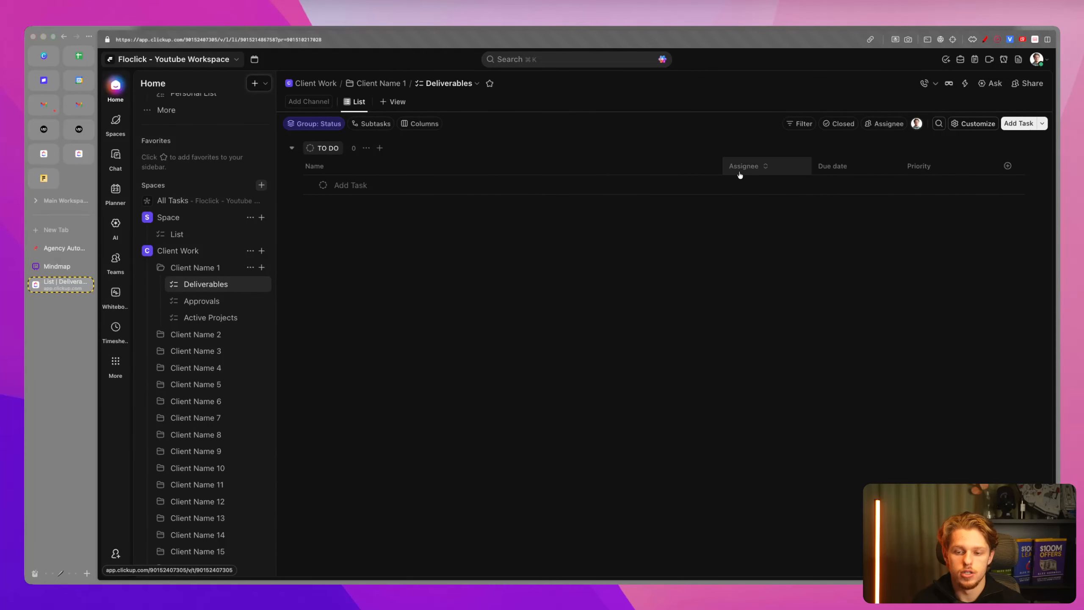
left_click_drag(722, 166, 497, 166)
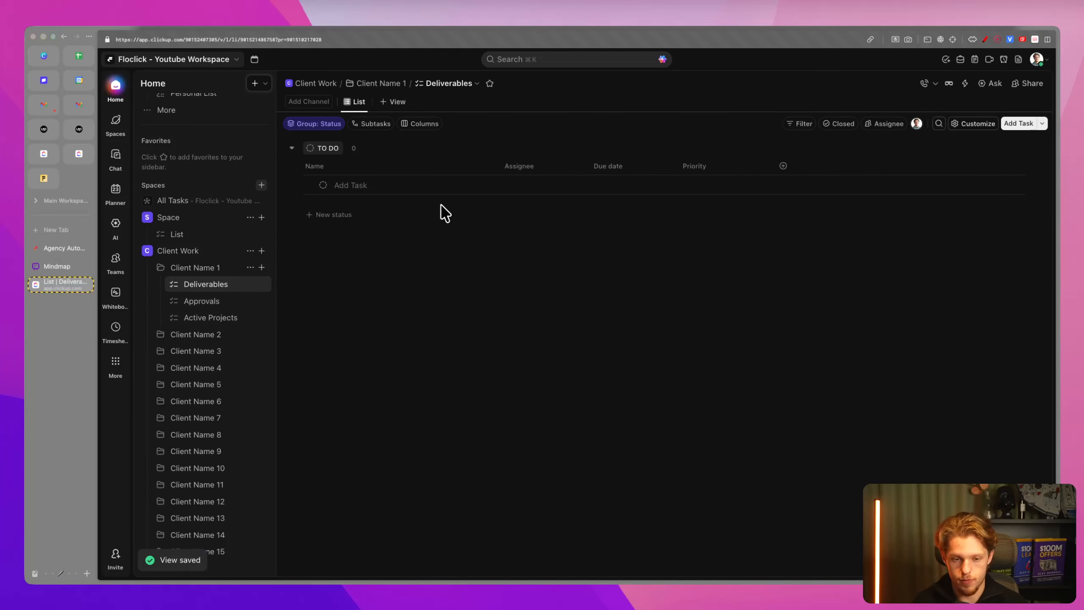
Browse the fields available for the Deliverables list, searching for "task" and other field names beginning with "t", and close the field settings
left_click(783, 165)
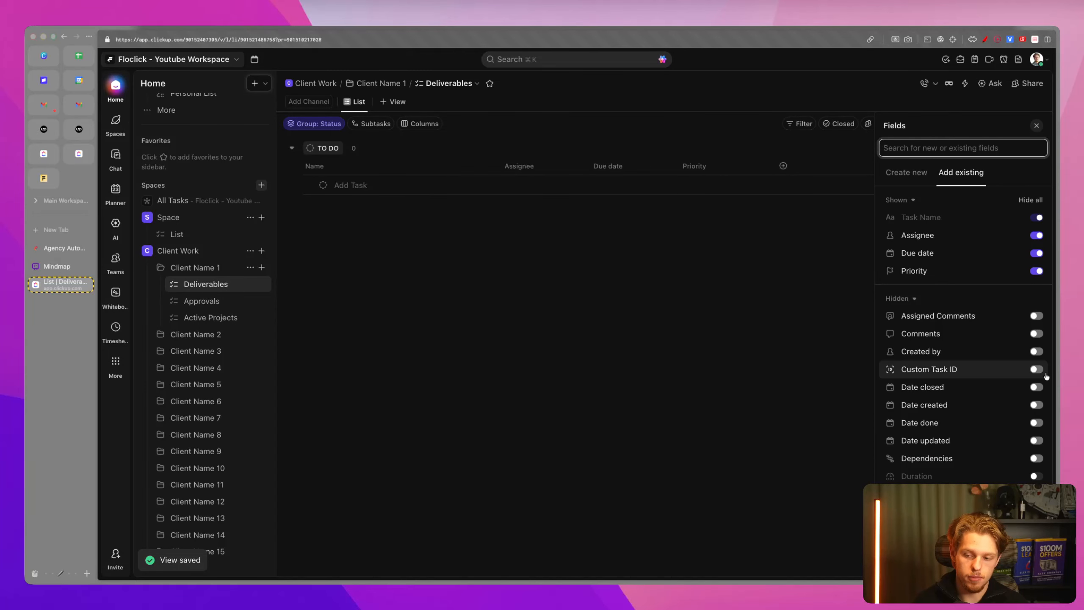
scroll(990, 368, "down", 2)
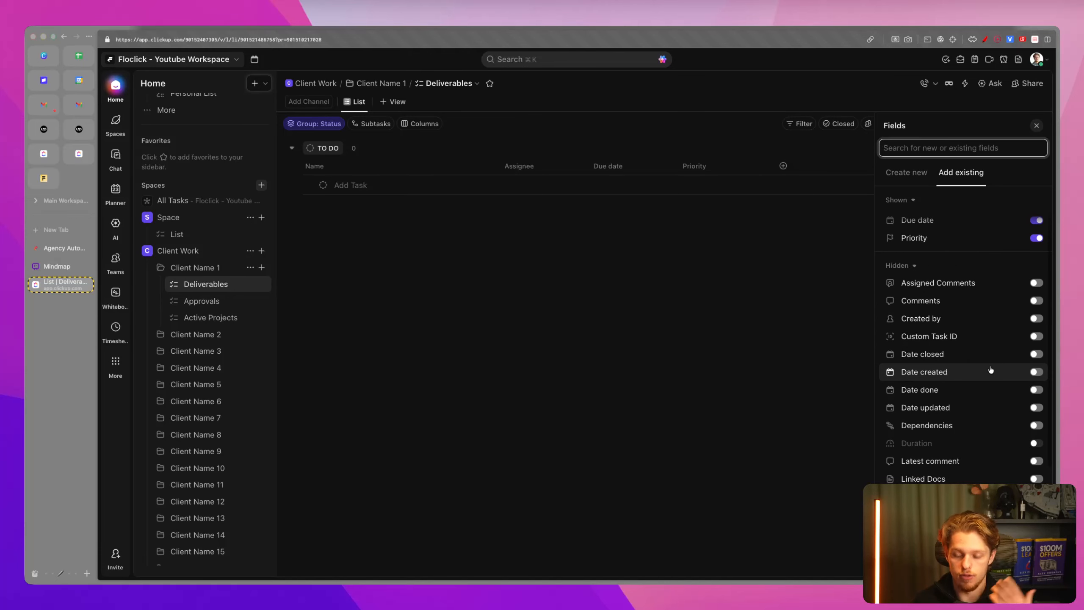
type("task")
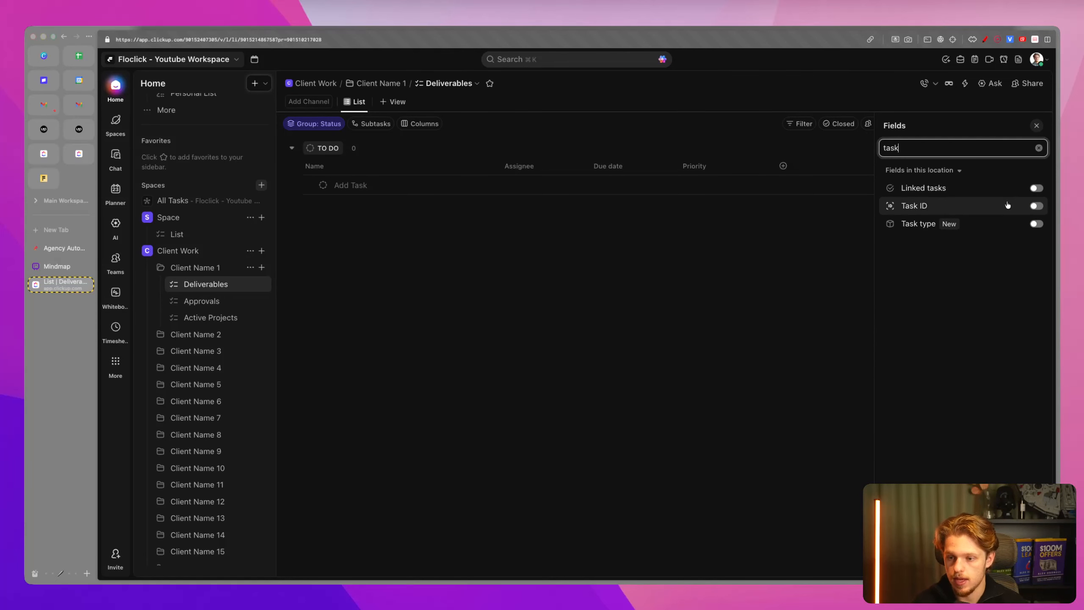
key("super+BackSpace")
type("ti")
key("BackSpace")
key("BackSpace")
left_click(911, 181)
left_click(1038, 125)
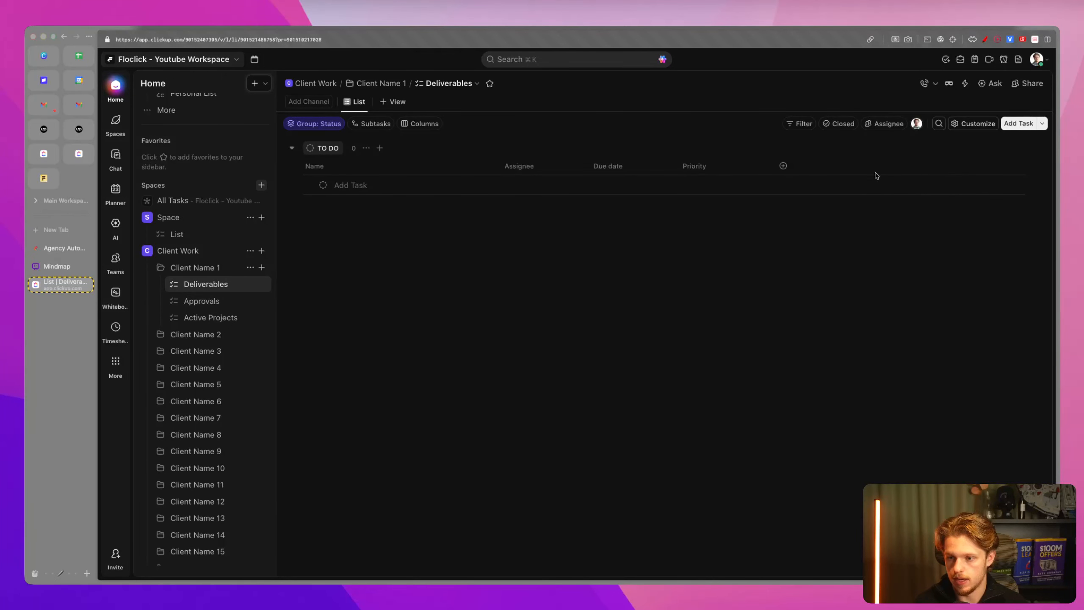
left_click(782, 166)
type("tes")
key("BackSpace")
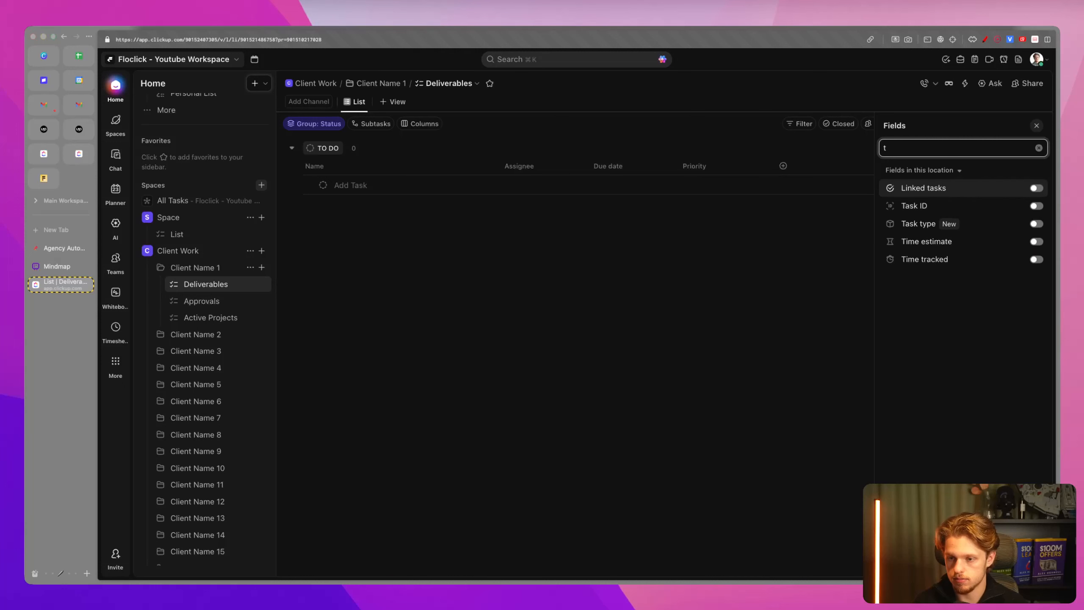
left_click(1036, 126)
Open the Approvals list of Client Name 1 and narrow its Name column
left_click(190, 301)
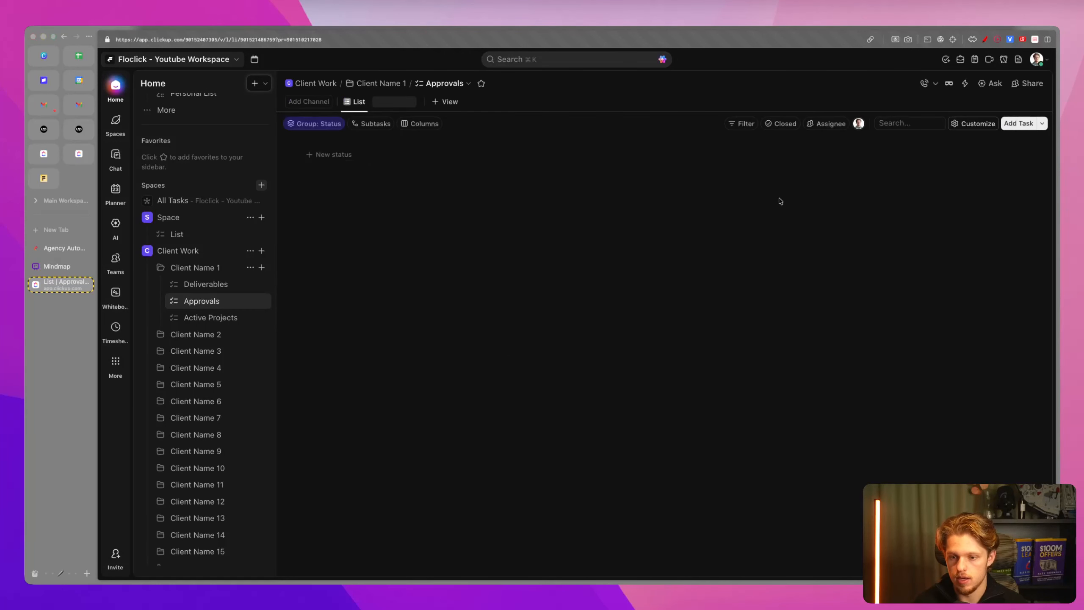
left_click(1008, 165)
scroll(918, 290, "down", 5)
left_click(908, 176)
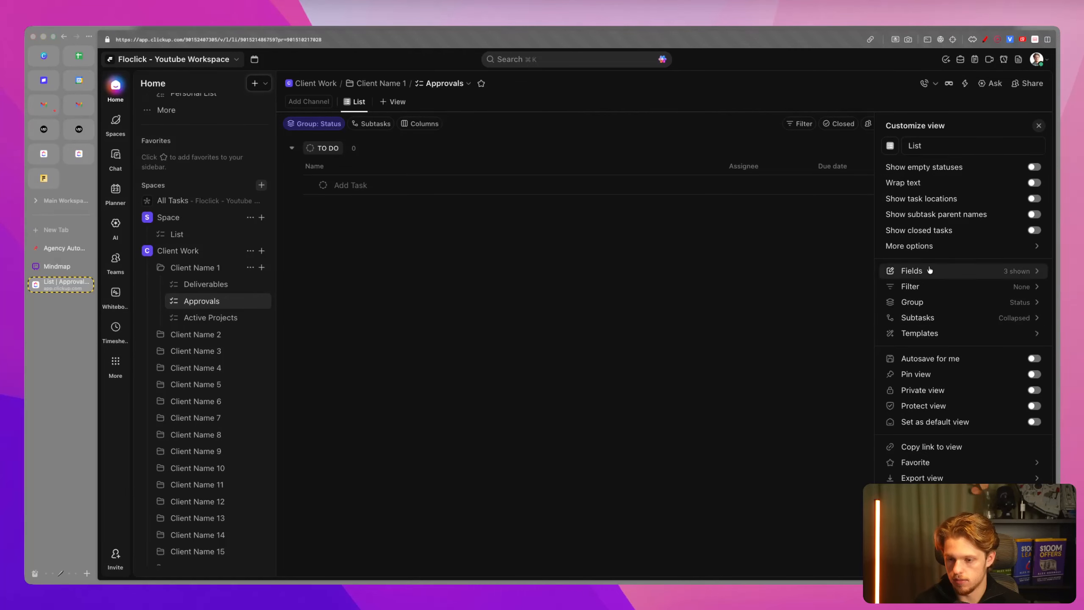
left_click(704, 159)
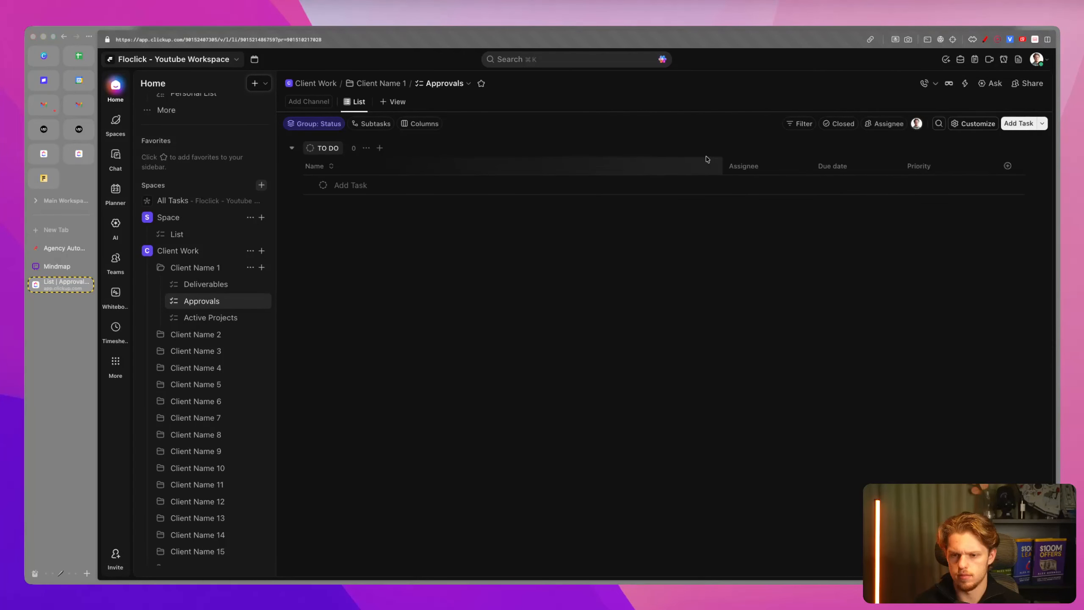
left_click_drag(686, 161, 685, 160)
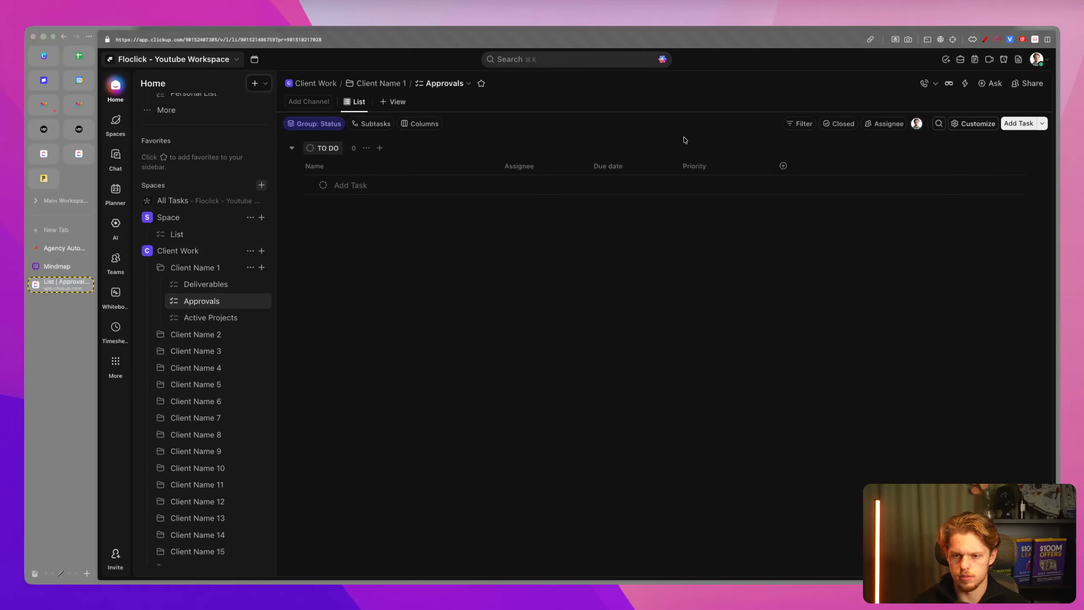
Show the Comments, Date closed and Date done fields as columns in the Approvals list, and reload the page
left_click(784, 165)
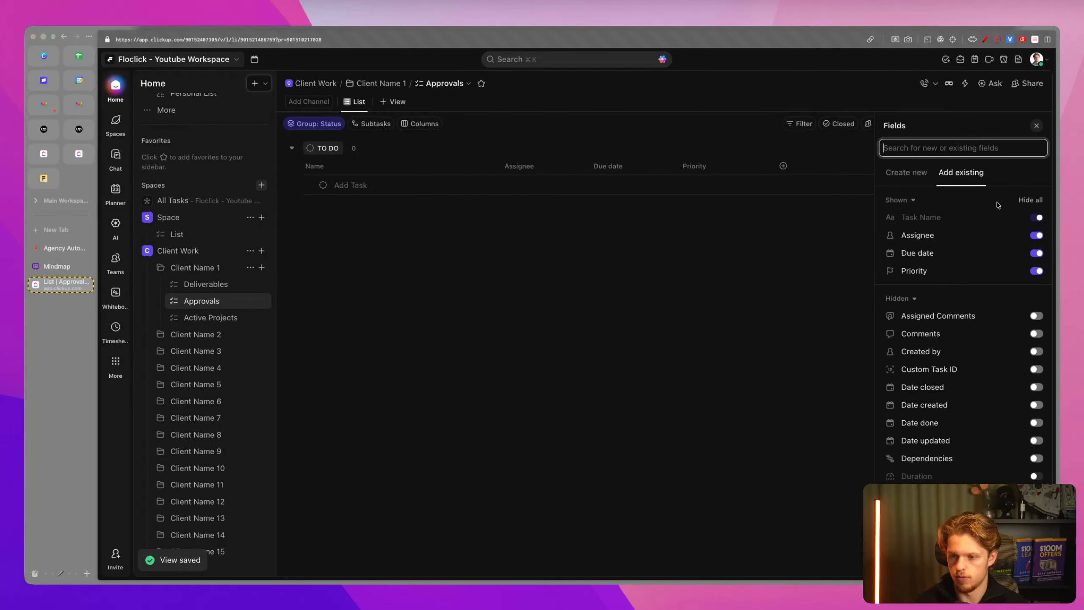
left_click(898, 200)
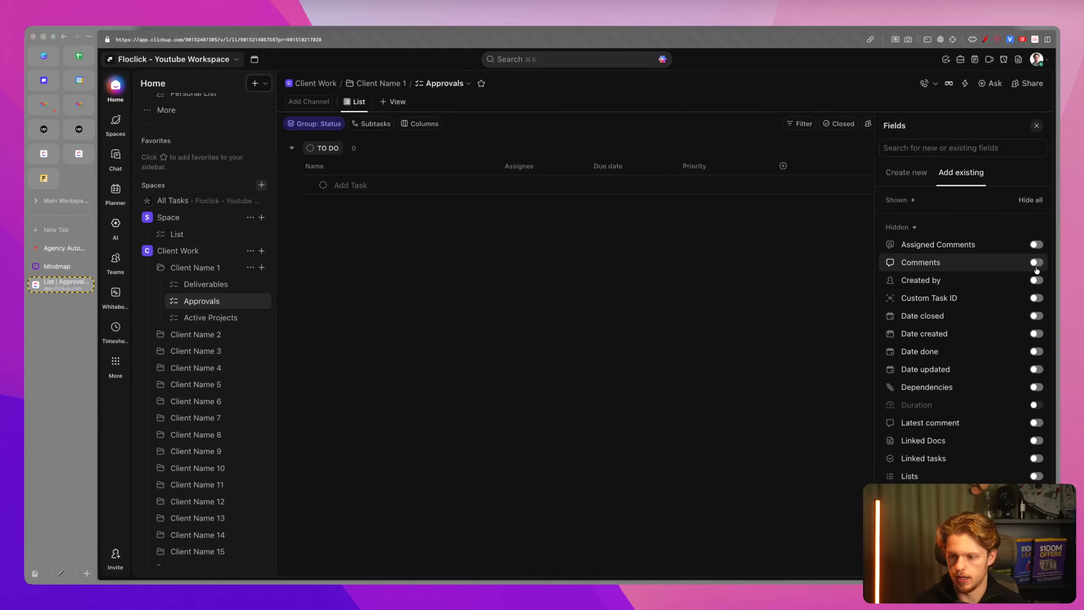
left_click(1036, 262)
left_click(1036, 297)
left_click(1036, 315)
key("Escape")
key("Escape")
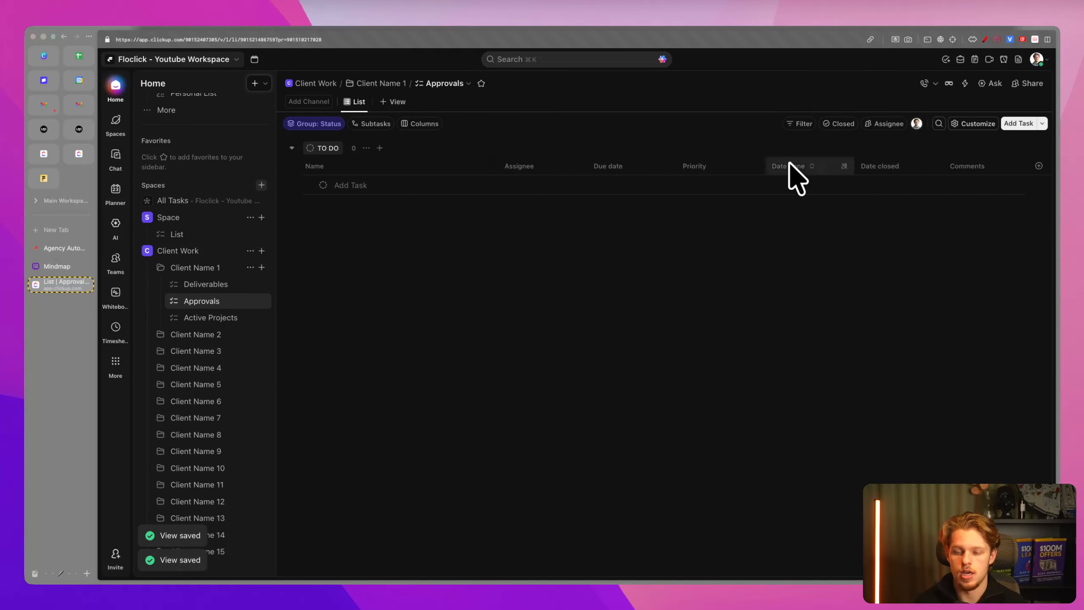
key("super+r")
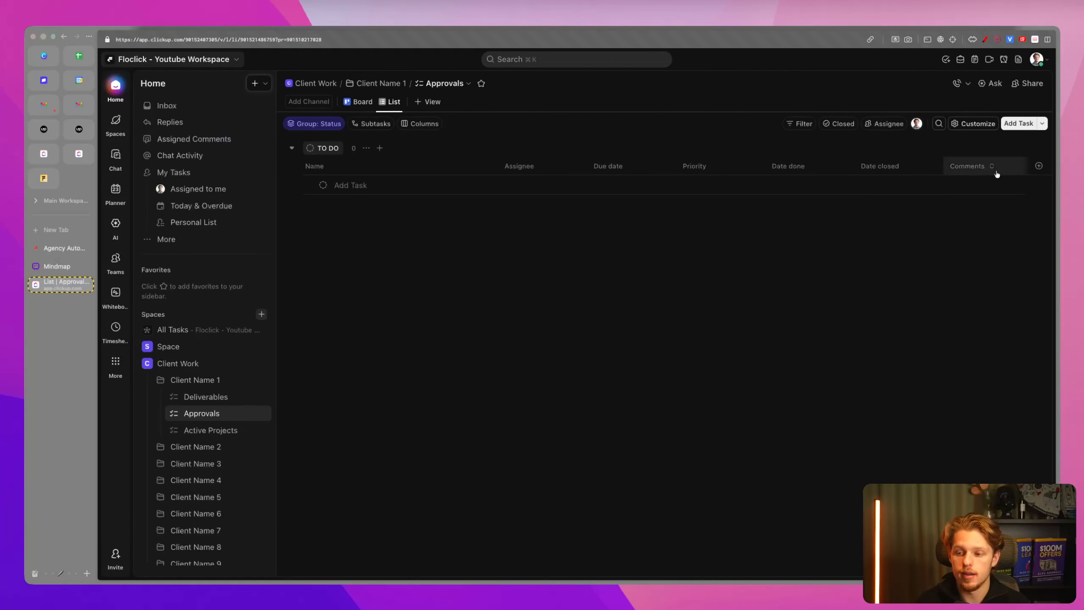
Create a text field called Name in the Approvals list and move its column directly before Assignee
left_click(1038, 166)
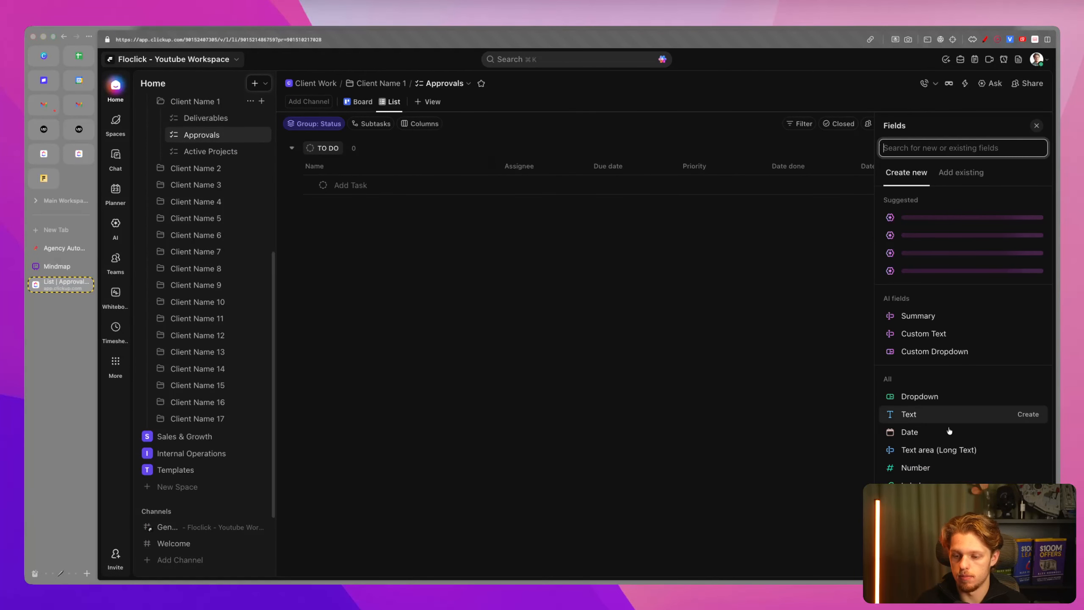
left_click(935, 414)
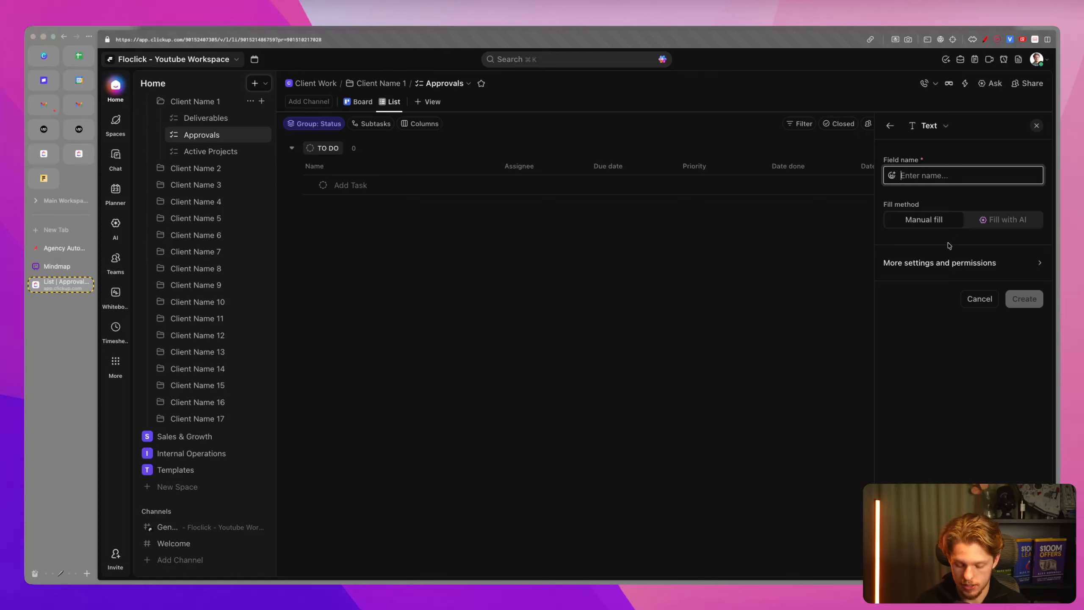
type("Name")
left_click(1023, 299)
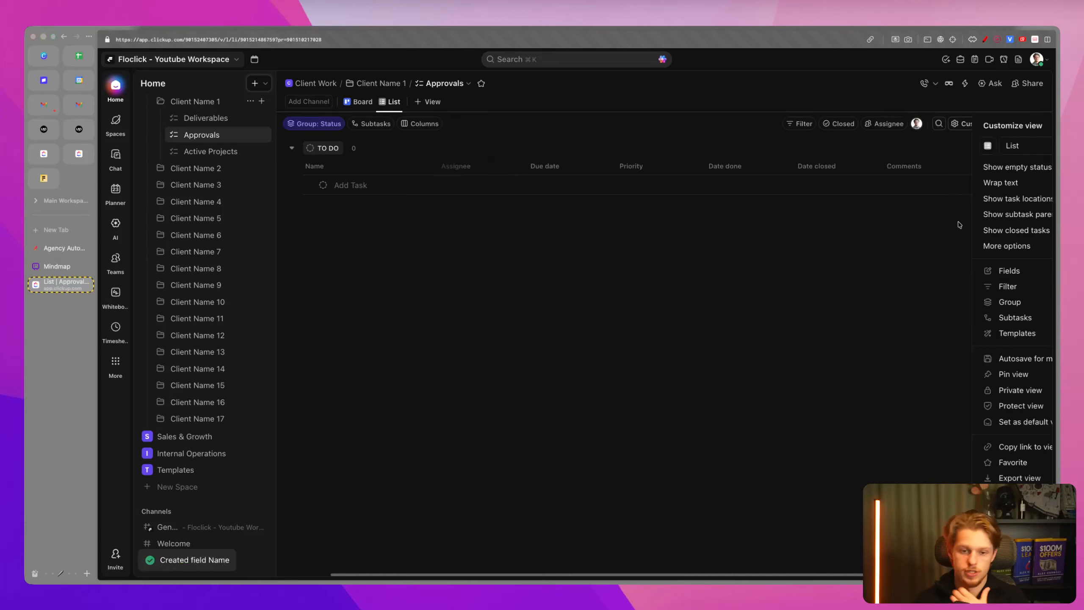
mouse_move(978, 166)
left_mouse_down()
mouse_move(609, 157)
mouse_move(478, 170)
mouse_move(495, 173)
left_mouse_up()
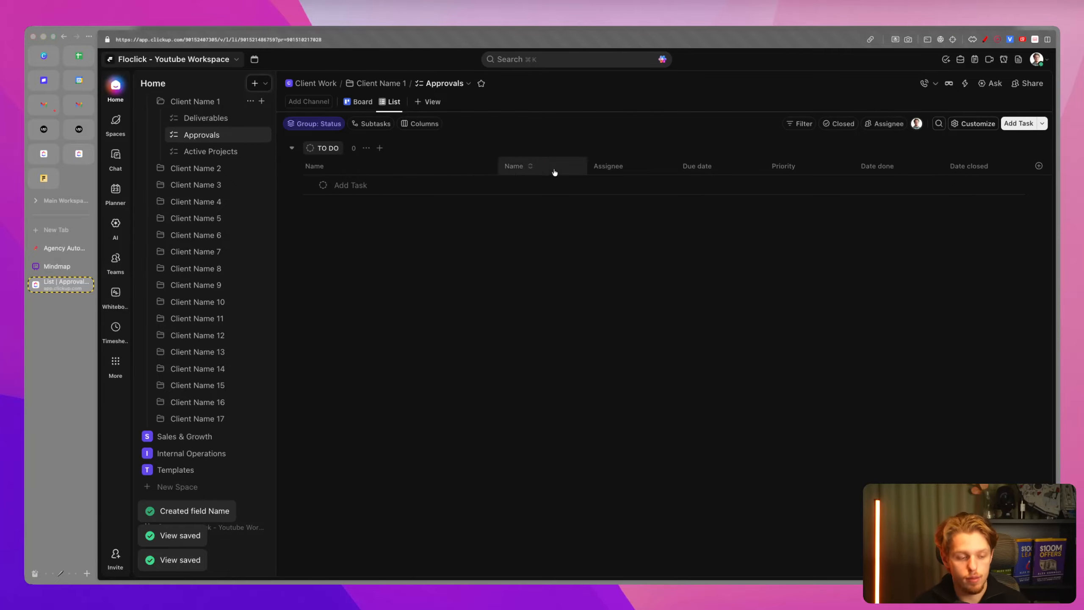
scroll(183, 282, "up", 3)
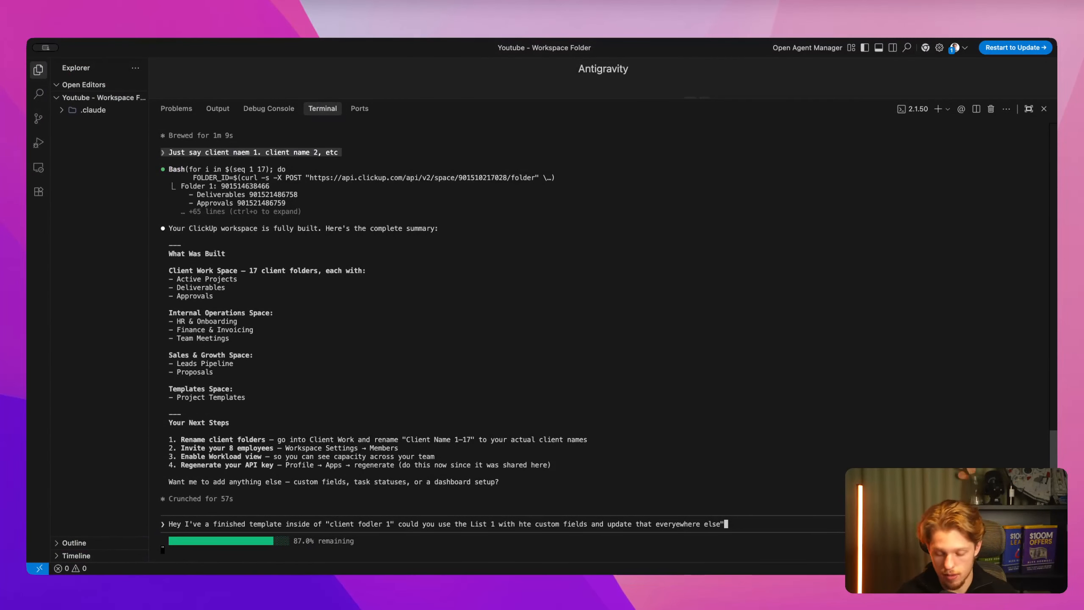
left_click_drag(170, 523, 701, 528)
left_click(752, 525)
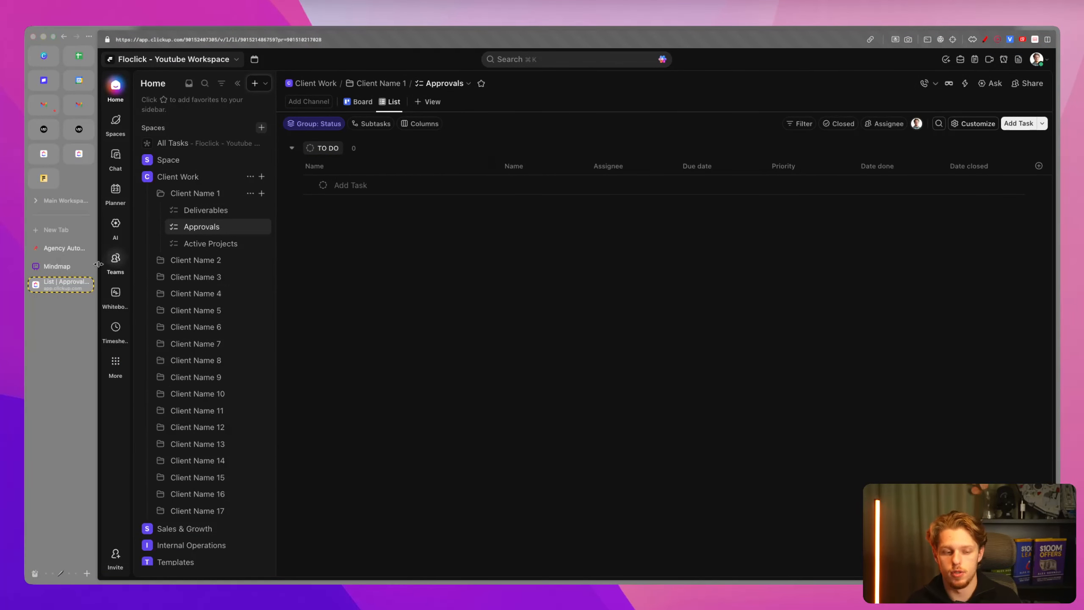
Open the creator's own YouTube channel in a new tab and browse its list of videos
left_click(57, 232)
type("youtube.com")
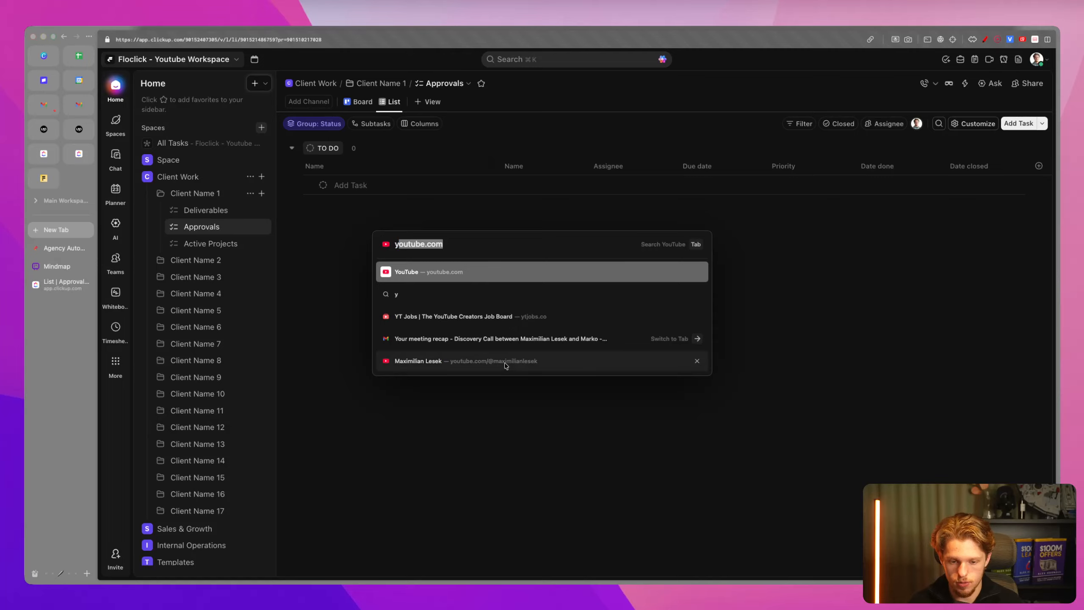
left_click(504, 363)
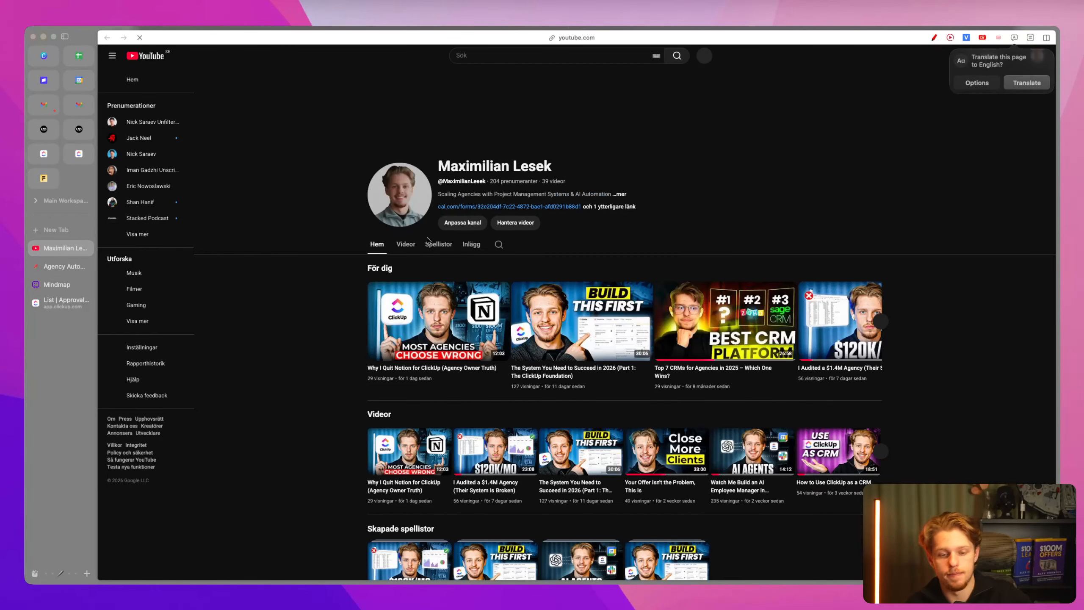
left_click(409, 245)
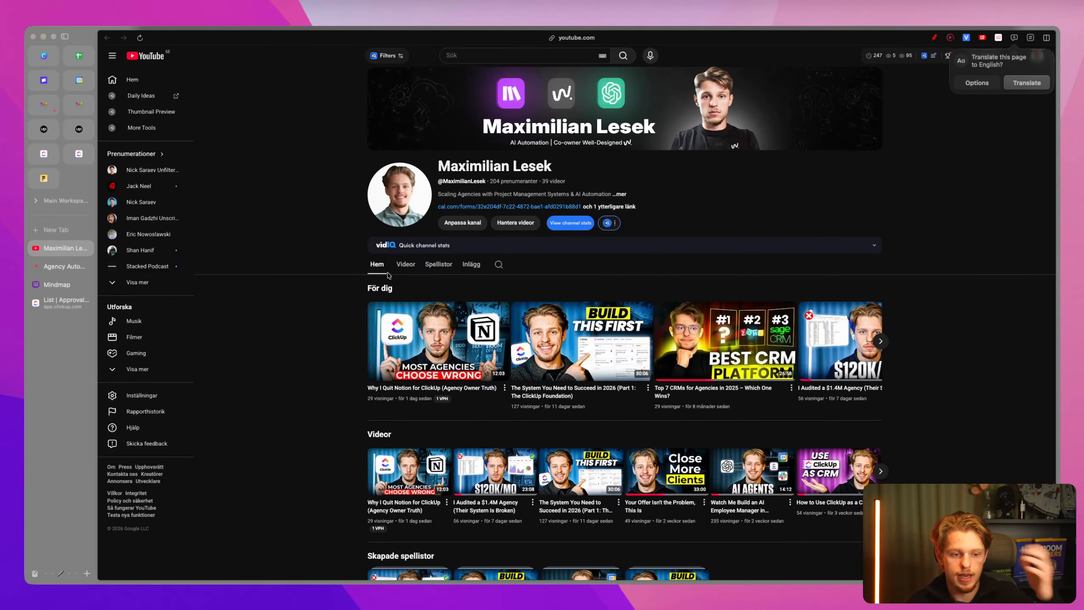
left_click(405, 264)
scroll(427, 278, "down", 2)
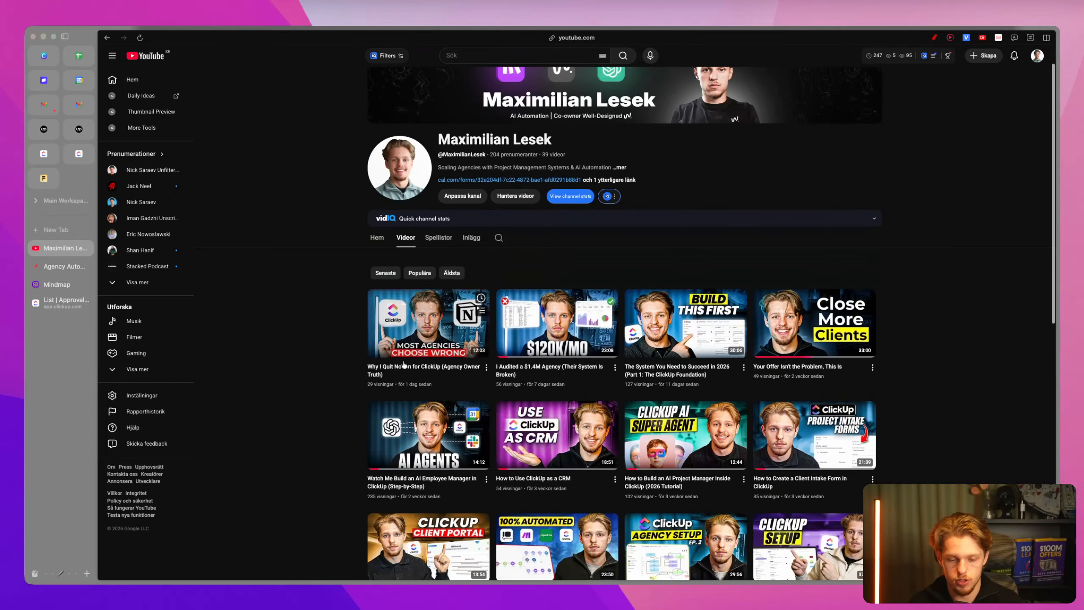
scroll(541, 375, "down", 1)
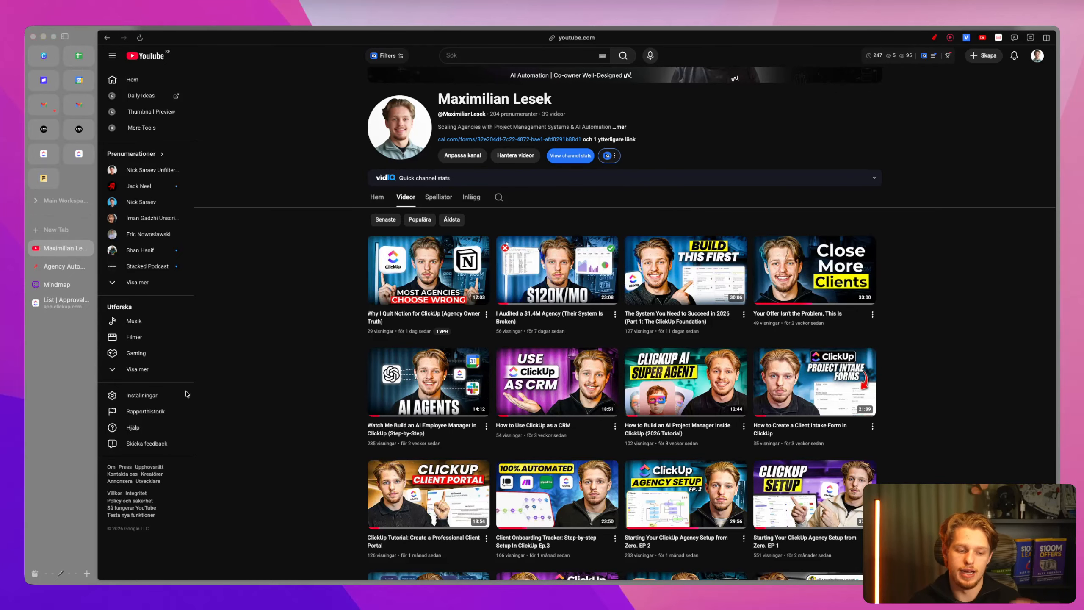
Return to ClickUp and look through the client folders, spaces and channels of the workspace
left_click(52, 302)
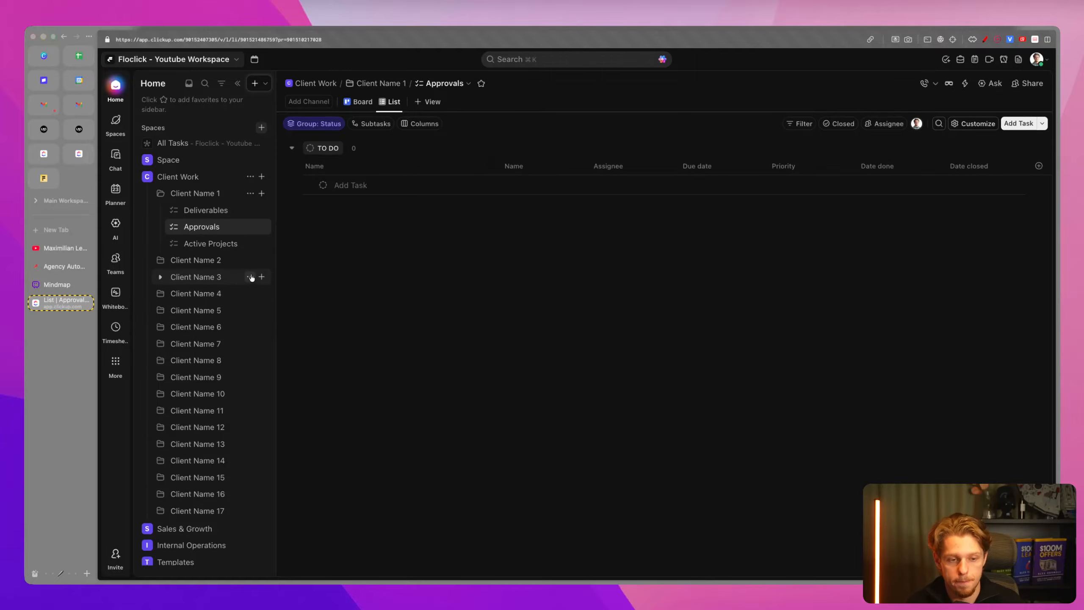
scroll(248, 282, "down", 2)
scroll(246, 298, "down", 6)
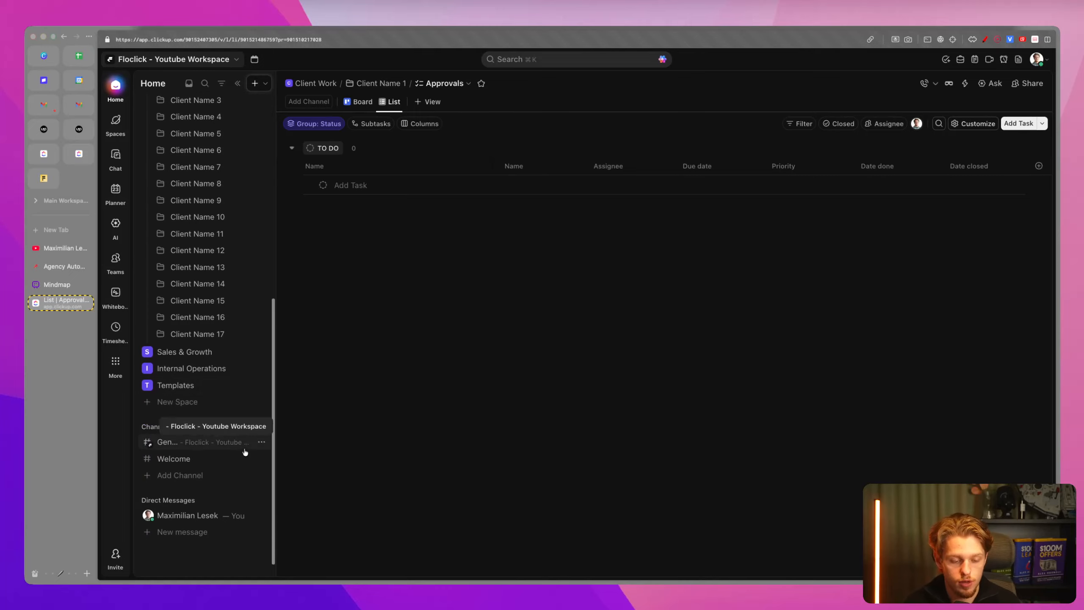
scroll(211, 523, "up", 10)
scroll(216, 470, "up", 5)
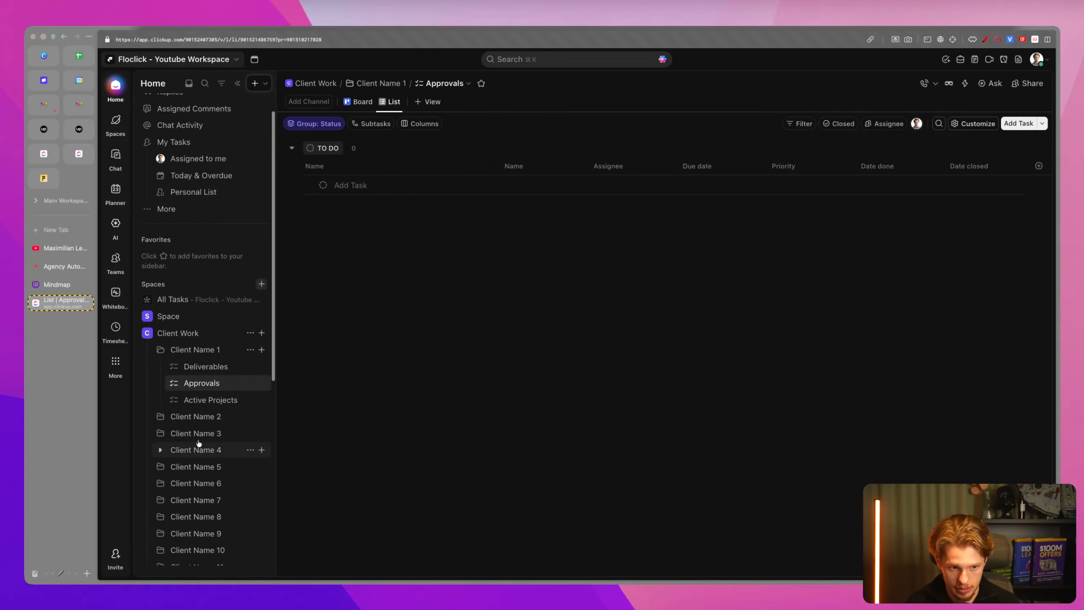
Search the web for "clickup api documentation" in a new tab and open the API Docs on ClickUp's developer site
left_click(57, 226)
type("Clickup API doc")
key("Return")
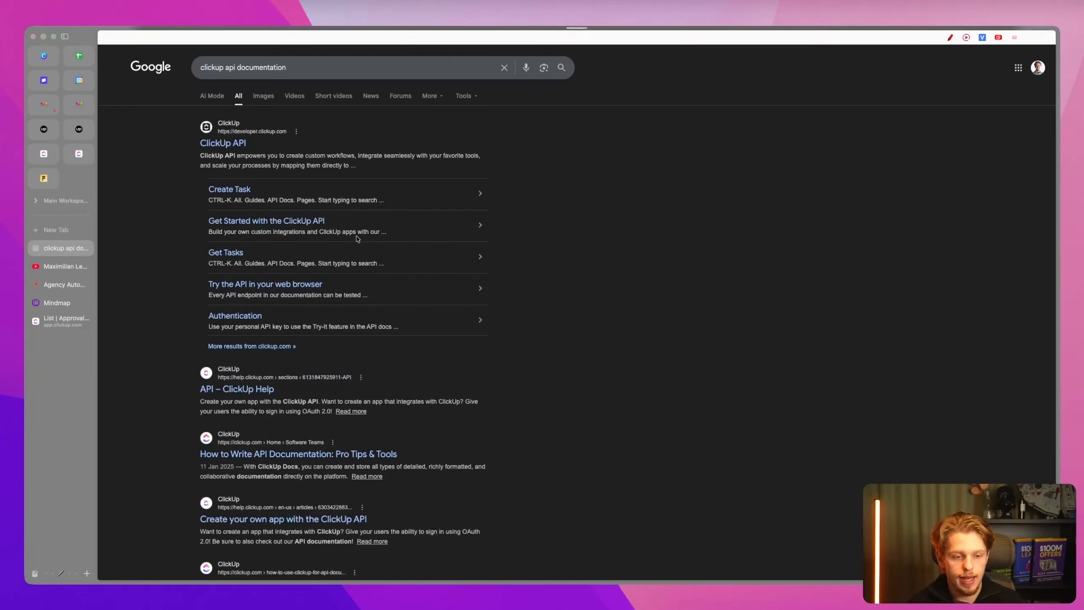
left_click(234, 144)
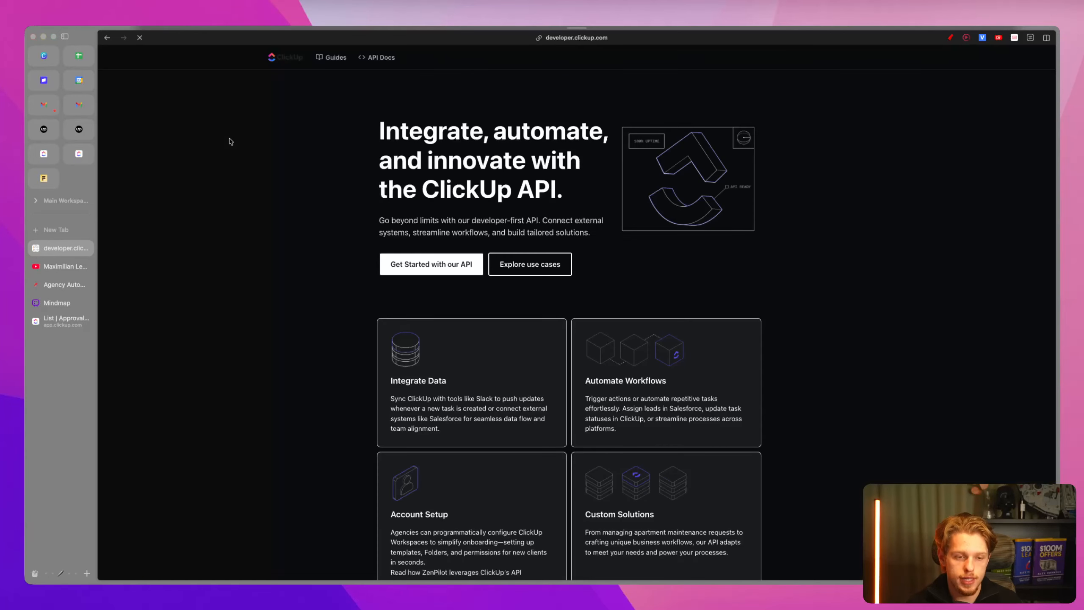
scroll(299, 222, "down", 5)
scroll(427, 306, "up", 5)
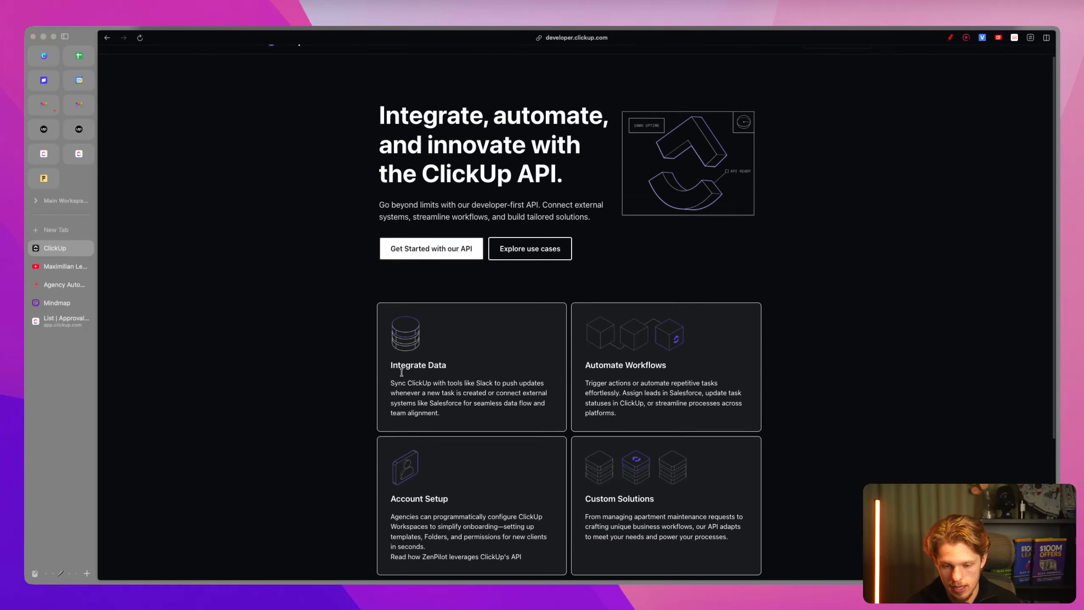
left_click(380, 60)
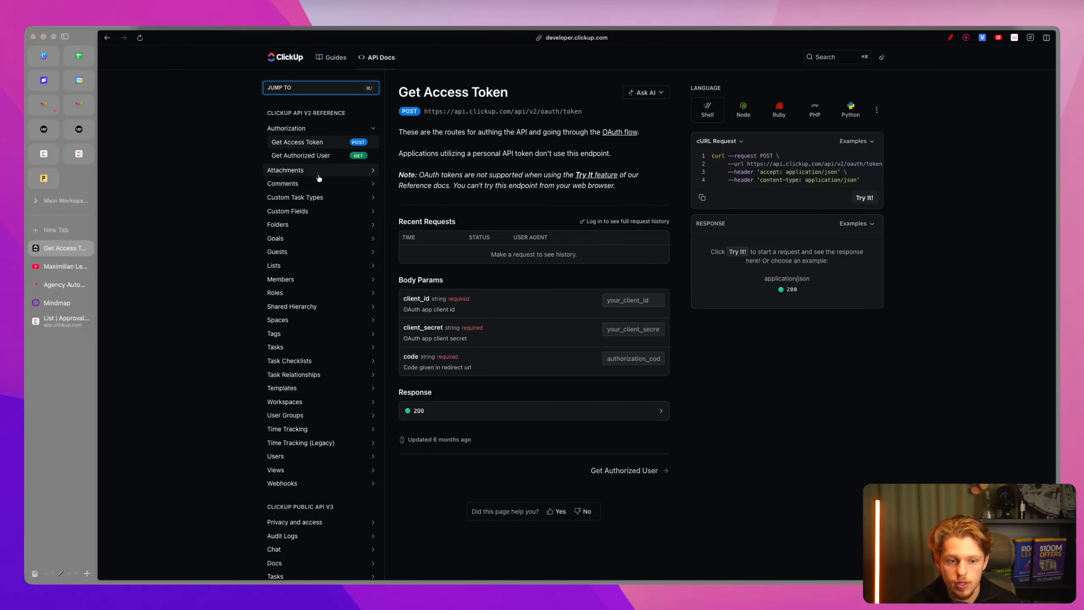
Examine the Comments and Folders endpoints in the ClickUp API v2 reference
left_click(311, 183)
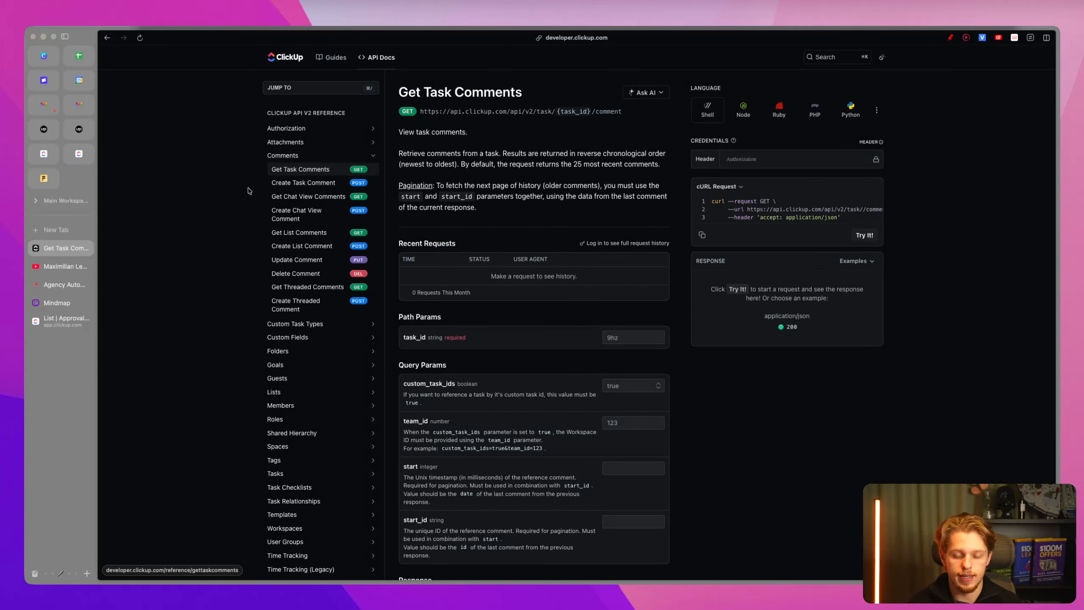
scroll(313, 207, "down", 5)
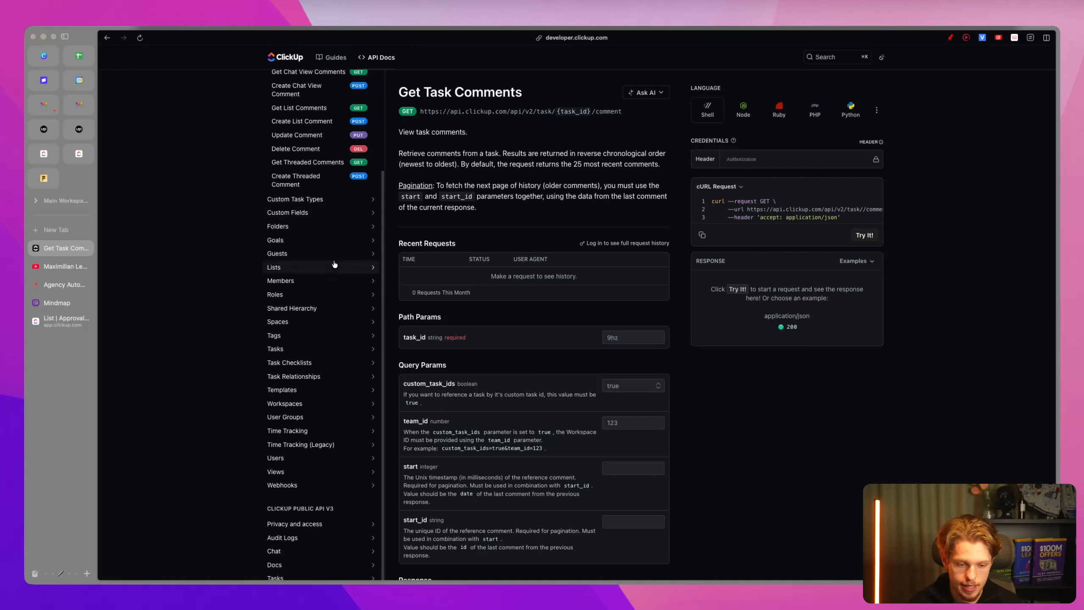
left_click(316, 225)
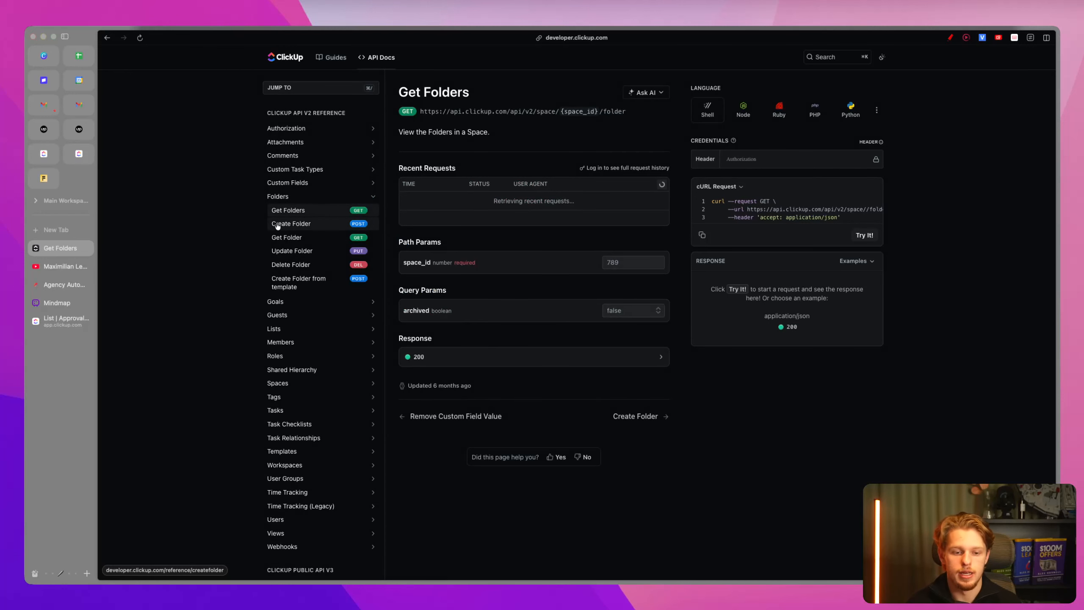
Back in ClickUp, add a task named "Create website" to the Deliverables list of Client Name 1
left_click(63, 322)
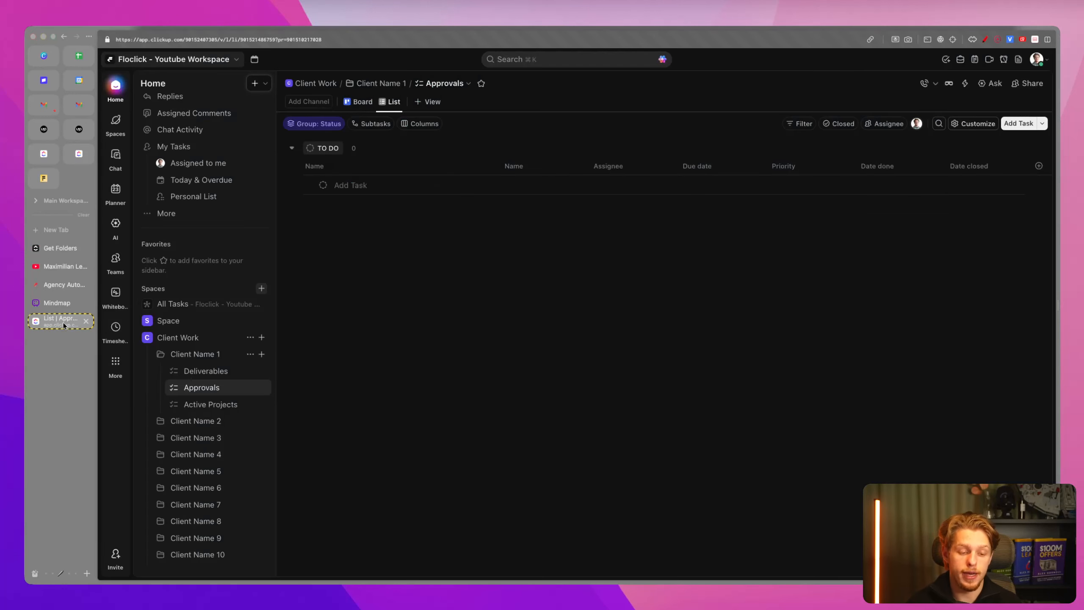
left_click(198, 370)
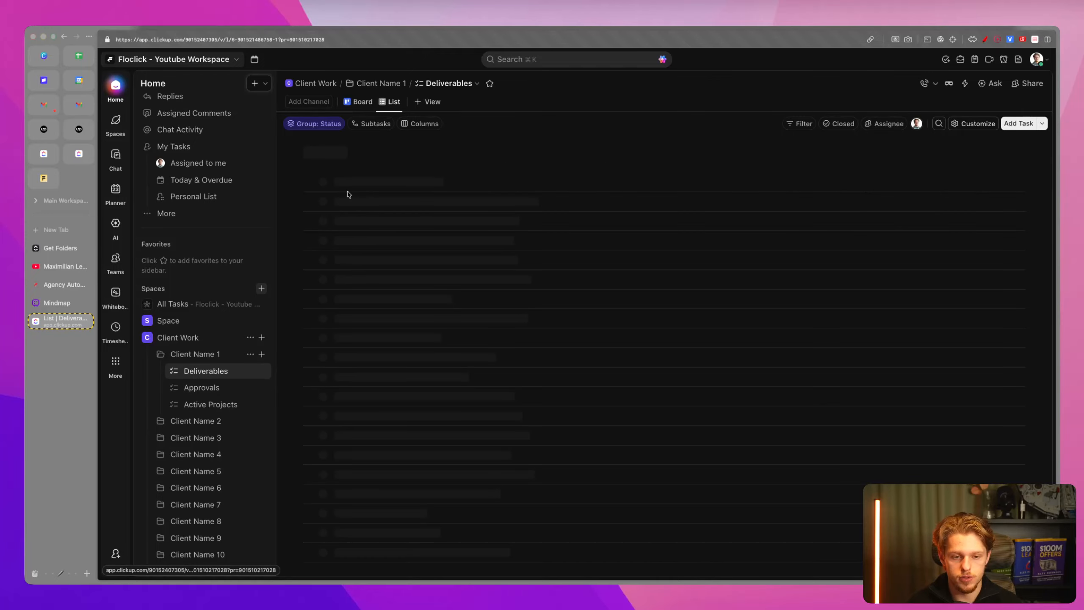
left_click(350, 185)
type("Create we")
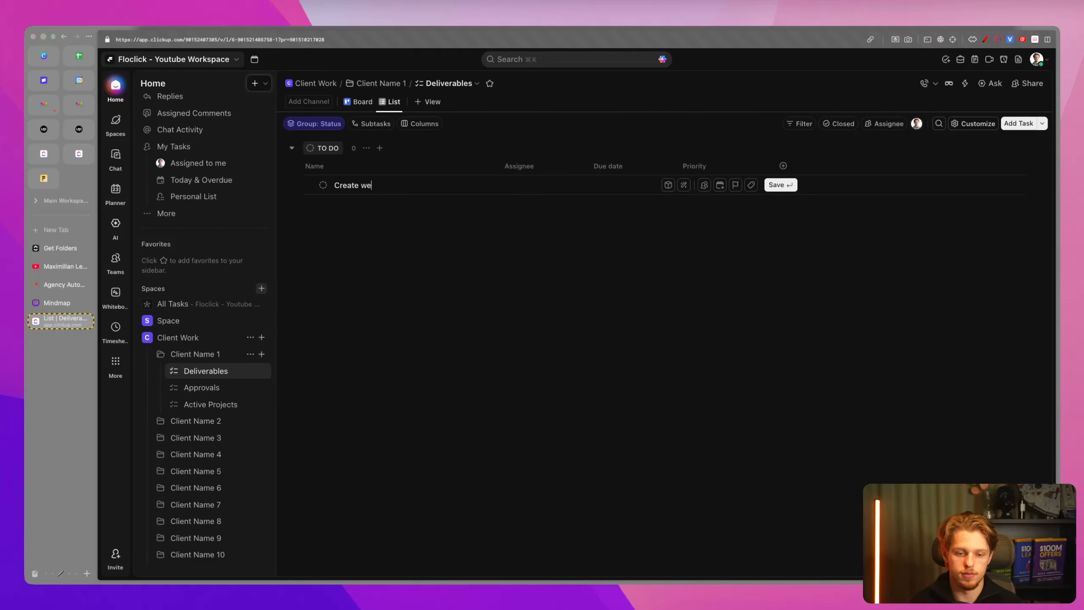
type("bsite")
key("Return")
Rename the Client Name 1 folder to the client's first name
left_click(250, 354)
left_click(282, 327)
type("John")
key("Return")
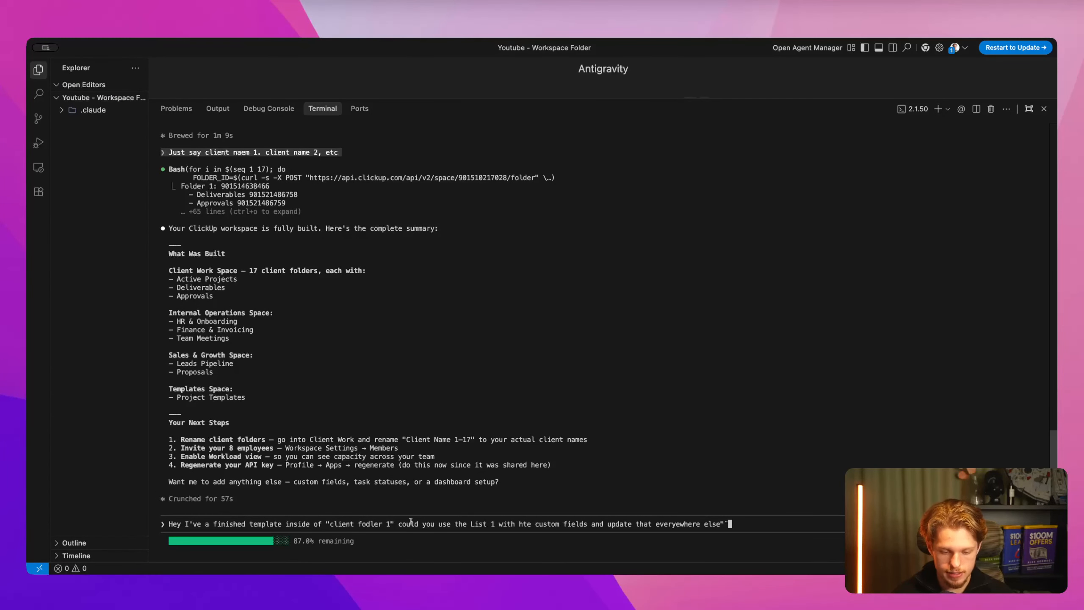
In the Antigravity terminal, clear the unsent Claude Code prompt about reusing the finished template and its custom fields
key("alt+BackSpace")
key("alt+BackSpace")
key("alt+BackSpace")
key("alt+BackSpace")
key("alt+BackSpace")
key("alt+BackSpace")
key("alt+BackSpace")
key("alt+BackSpace")
key("alt+BackSpace")
key("alt+BackSpace")
key("alt+BackSpace")
key("alt+BackSpace")
key("alt+BackSpace")
key("alt+BackSpace")
key("alt+BackSpace")
key("alt+BackSpace")
key("alt+BackSpace")
key("alt+BackSpace")
key("alt+BackSpace")
key("alt+BackSpace")
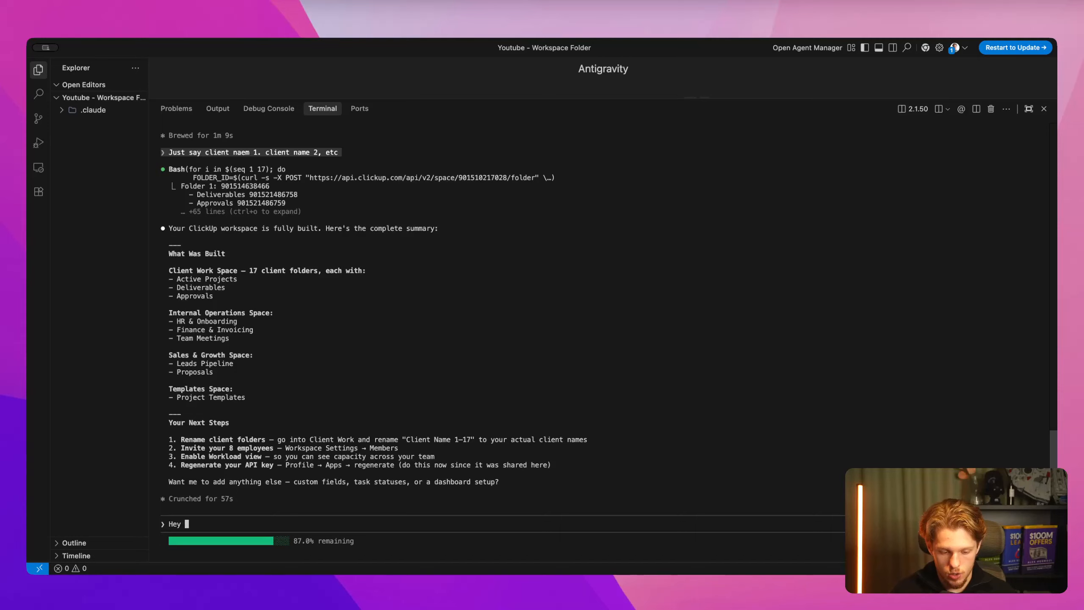
Ask Claude Code to check the renamed client folder in ClickUp again and report its deliverables and what the team has been up to
type("Could you ")
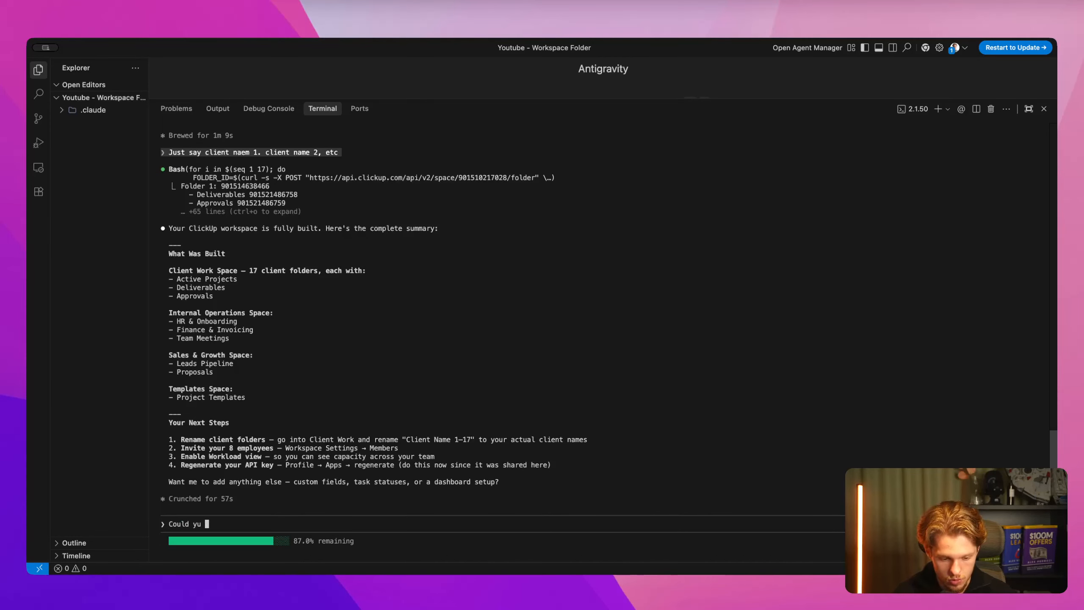
type("go into my clicku")
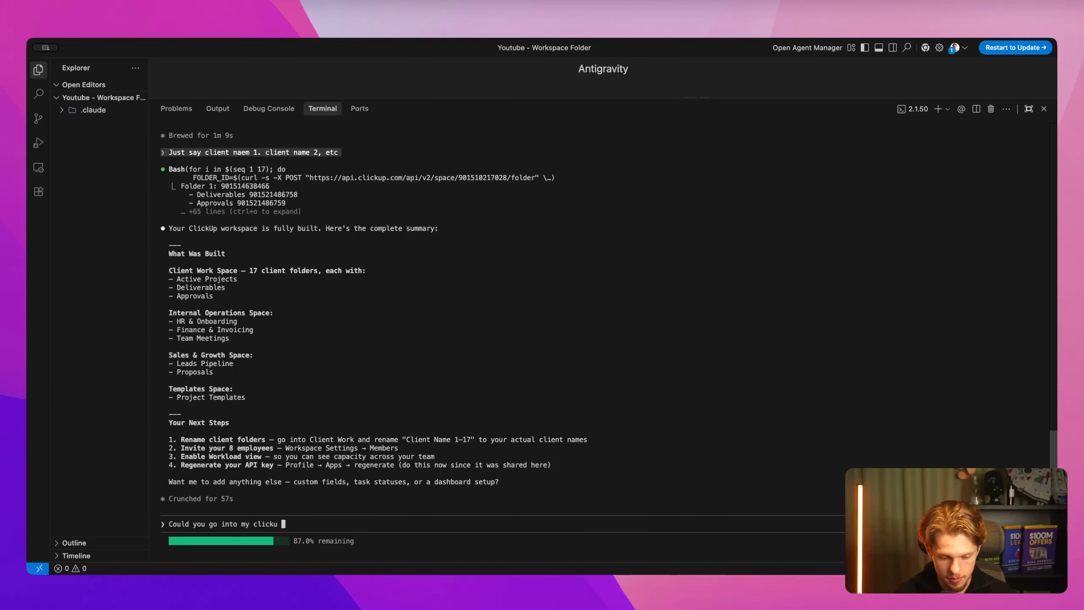
key("BackSpace")
key("BackSpace")
type("again, check John client folder, and tell")
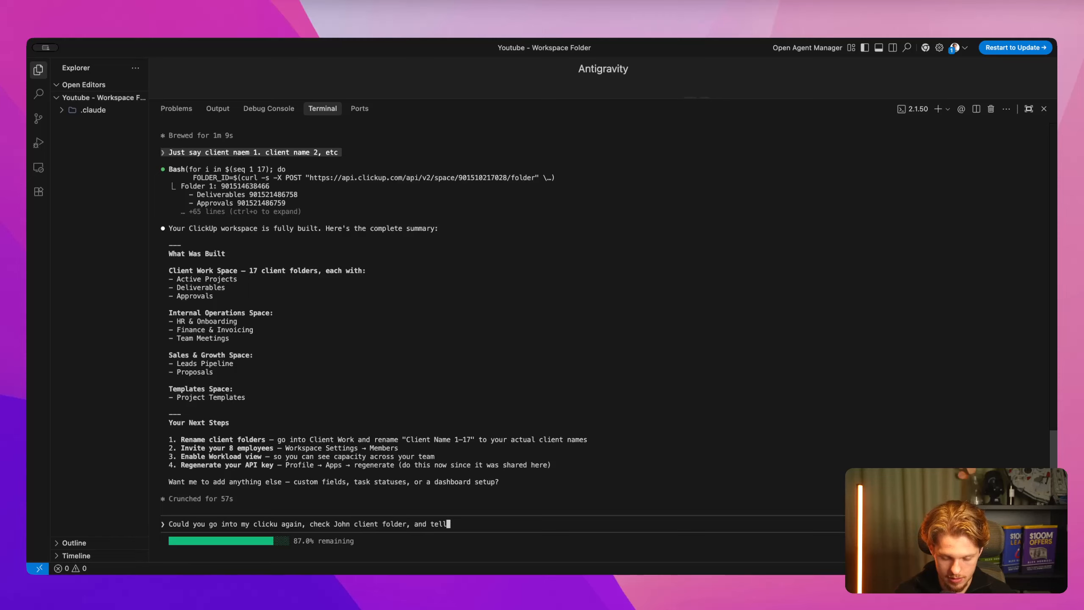
type(" me what the deliverable")
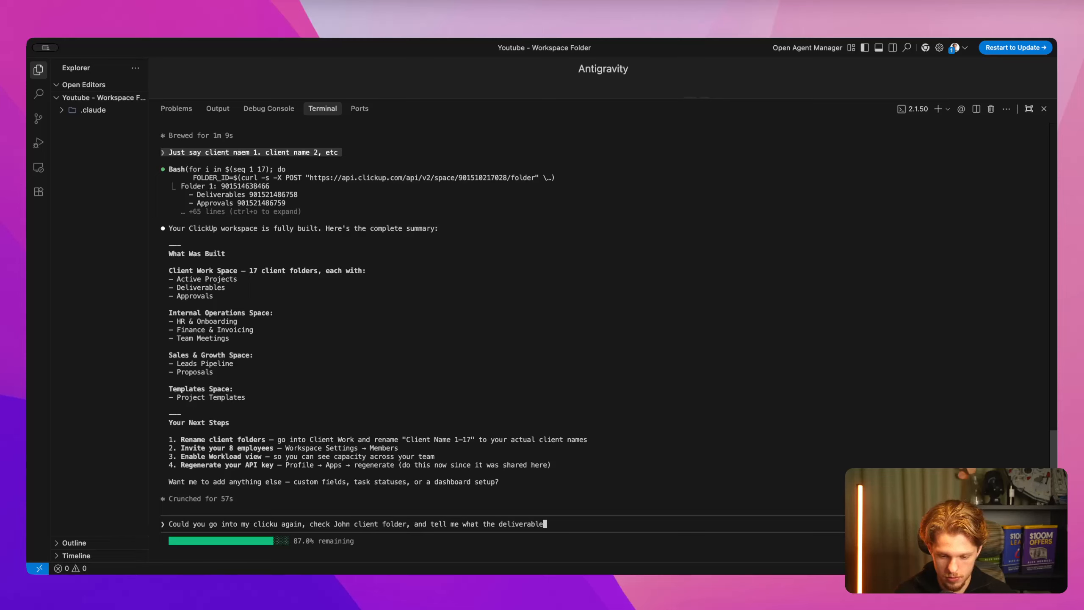
type("s are? I want to know waht my team has been up to, so I don't ahve to check")
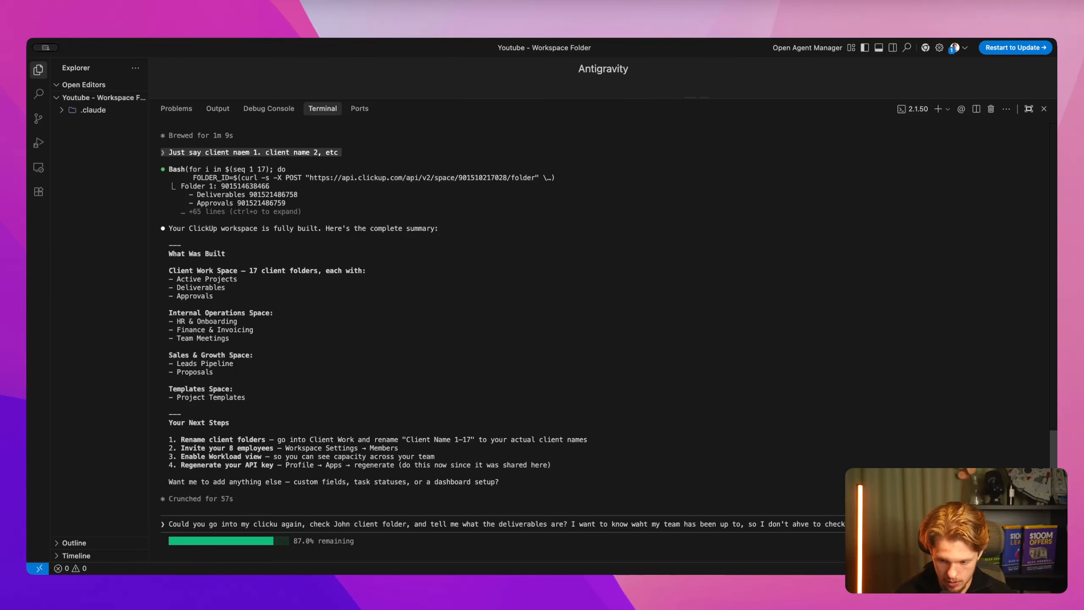
key("Return")
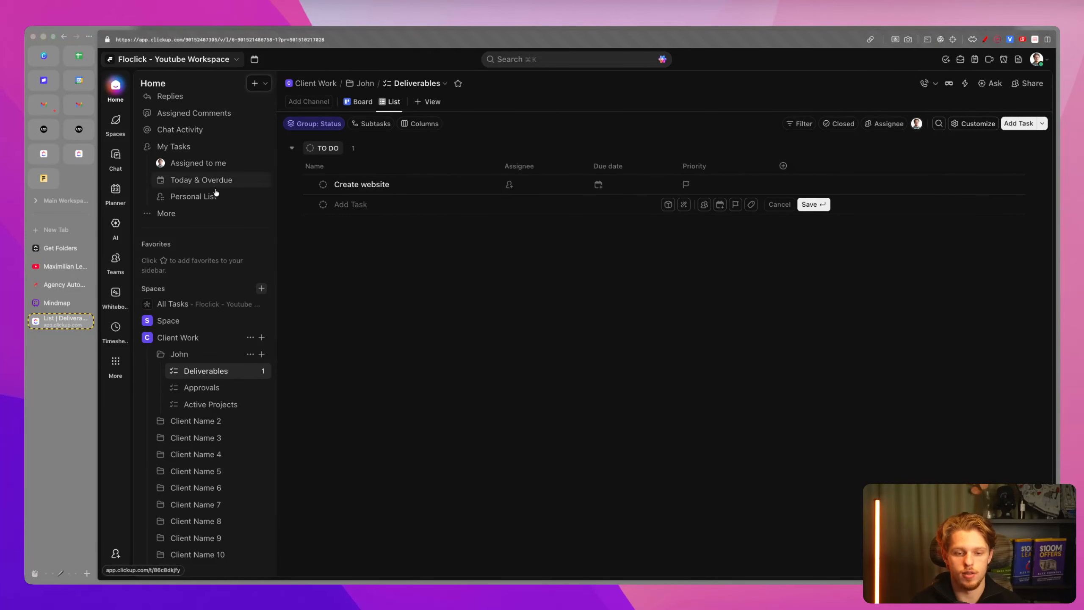
In the browser, examine the Folders endpoints and other categories of the ClickUp API v2 reference, and return to the Deliverables list
left_click(64, 248)
scroll(285, 307, "down", 3)
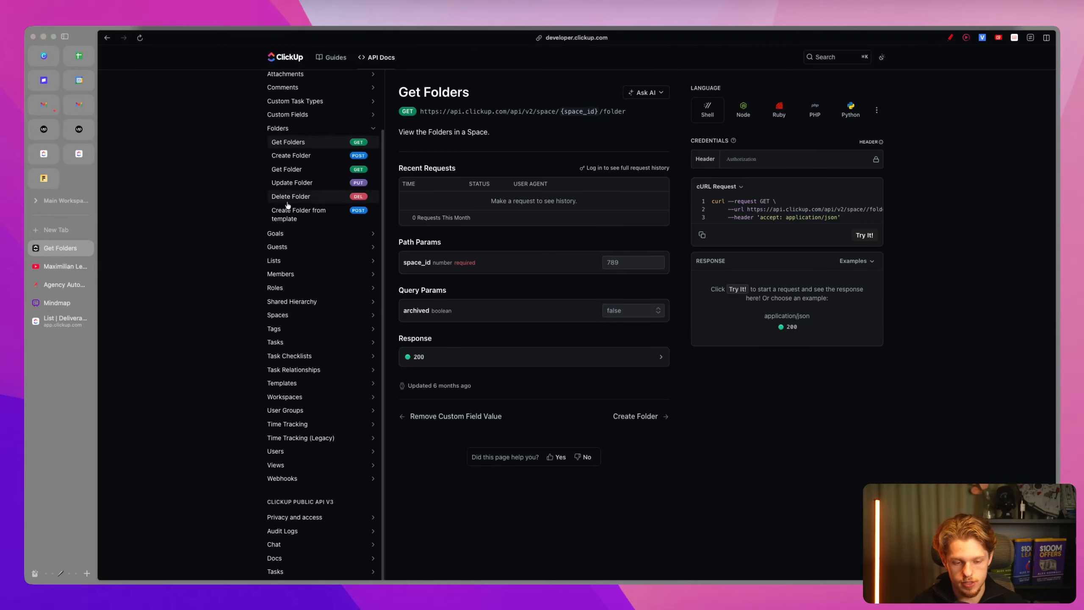
scroll(307, 362, "up", 3)
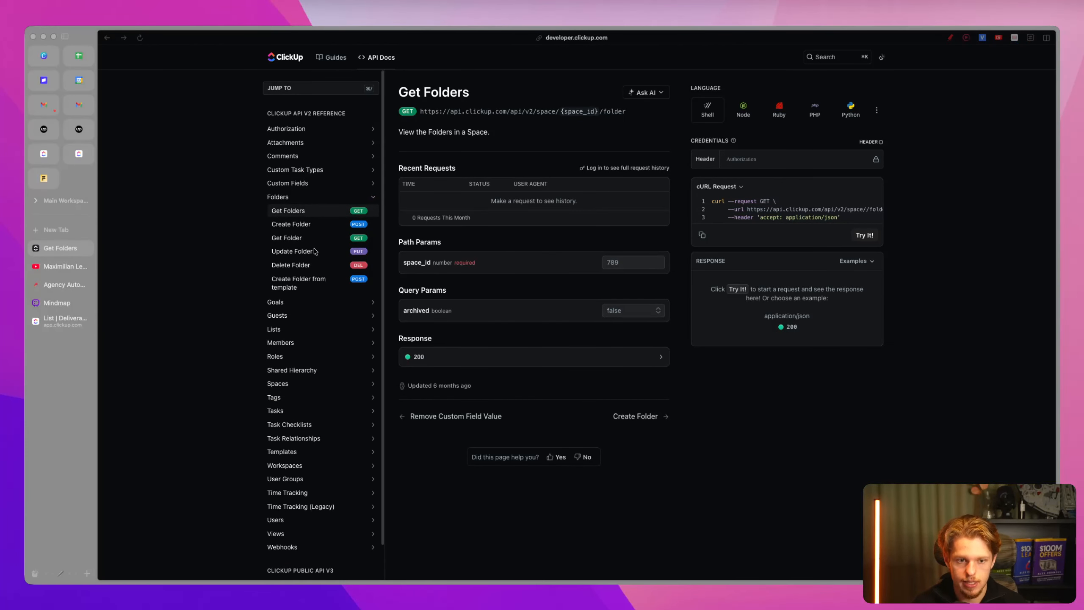
left_click(692, 442)
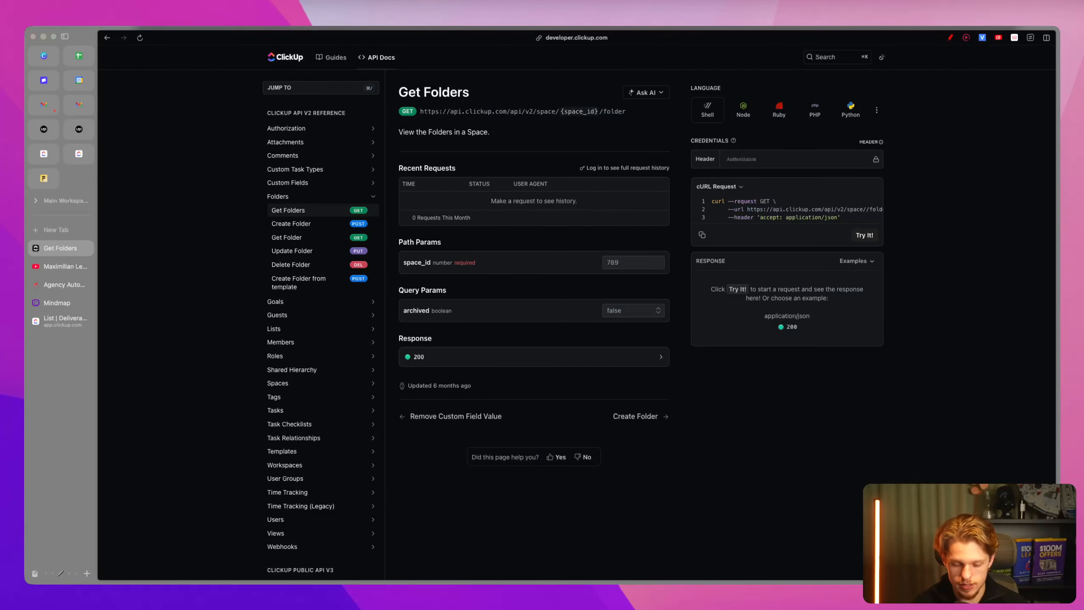
scroll(350, 397, "down", 1)
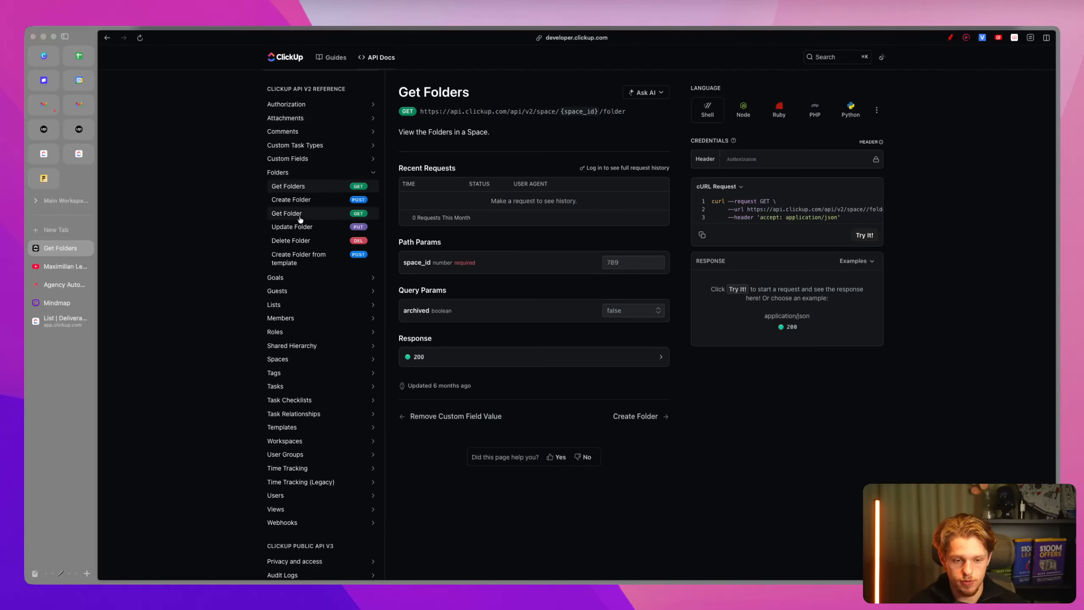
scroll(301, 222, "down", 1)
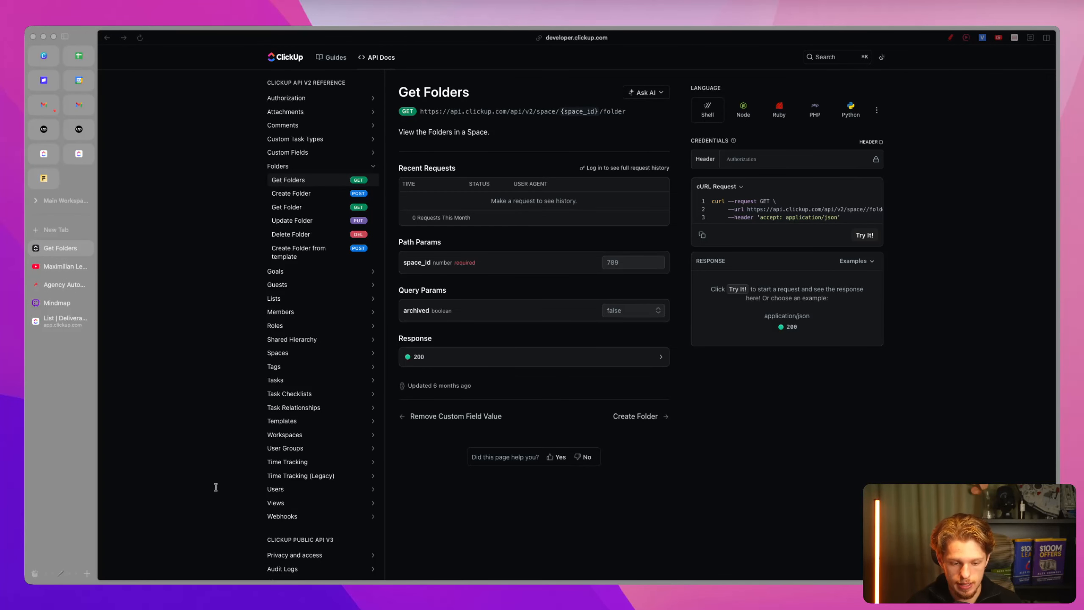
left_click(92, 397)
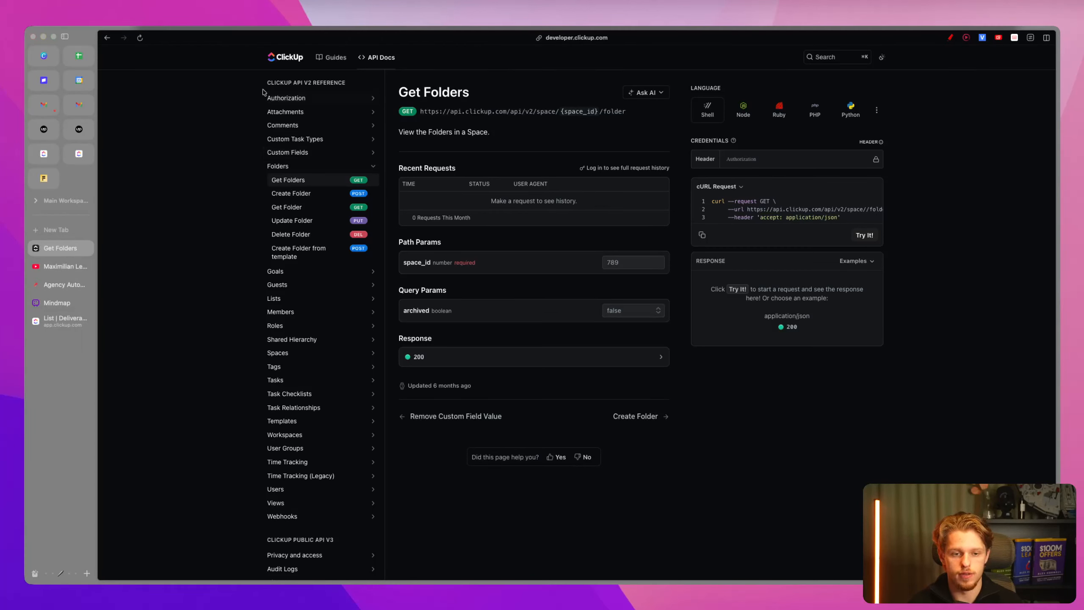
left_click_drag(268, 83, 358, 87)
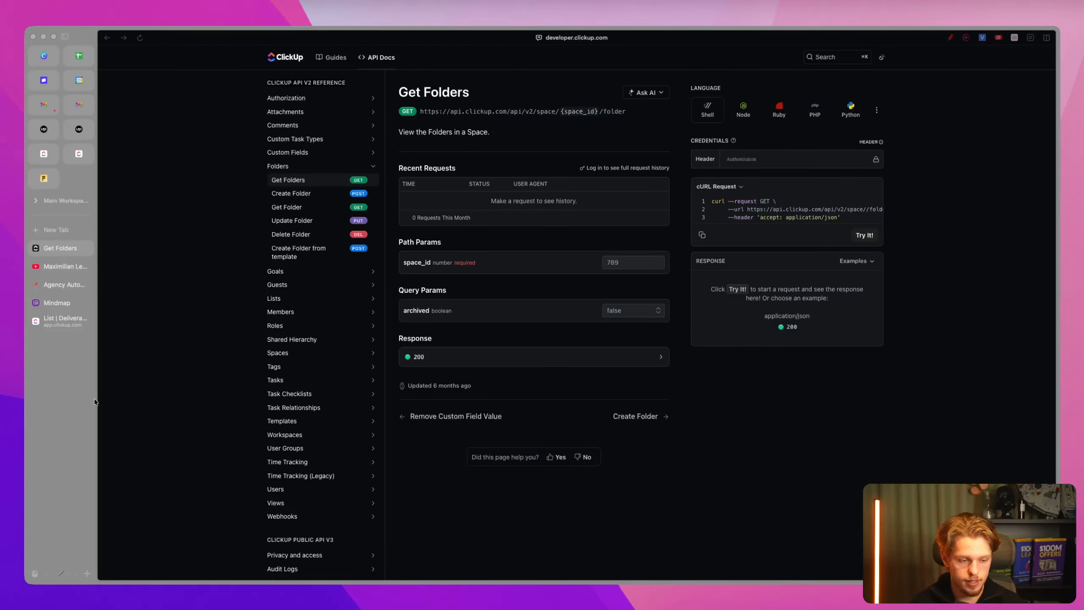
left_click(35, 379)
left_click(54, 320)
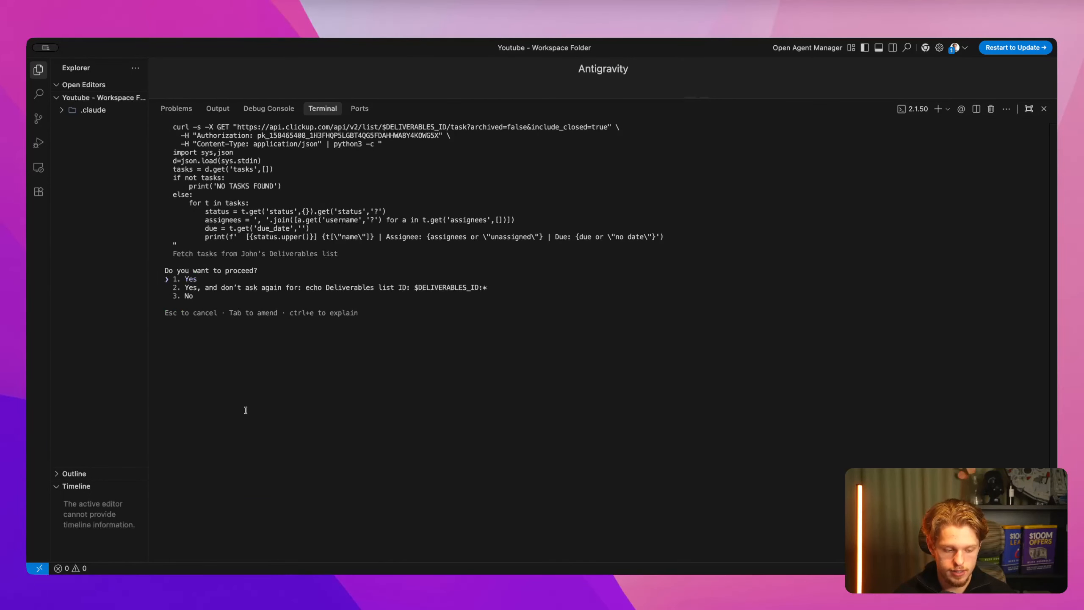
Back in Antigravity, allow Claude Code's deliverables-fetching command without asking again, and review the report on the client's Deliverables list
key("Down")
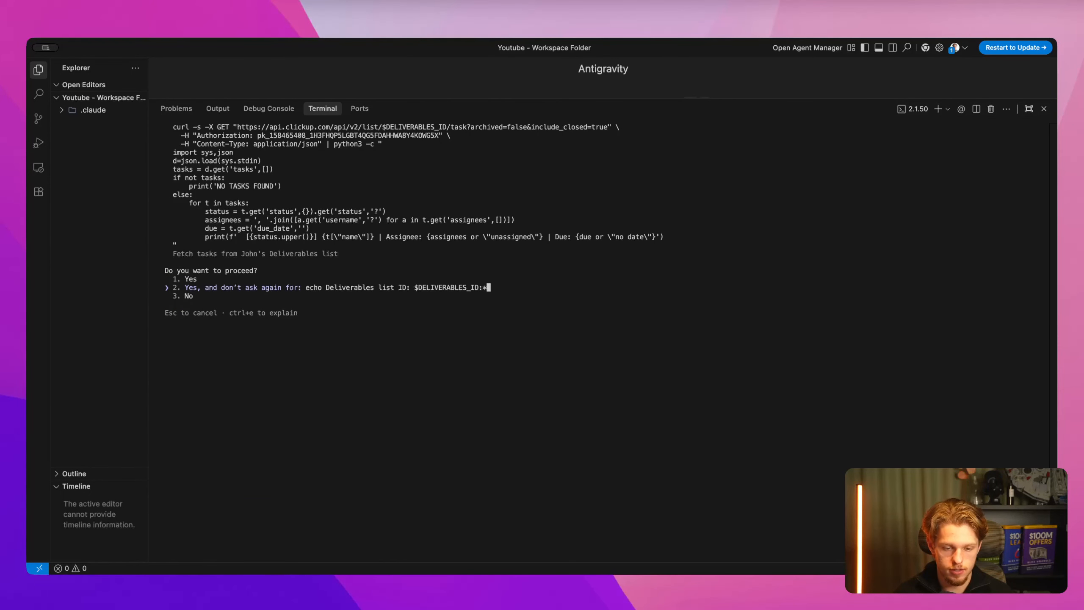
key("Return")
scroll(355, 258, "up", 5)
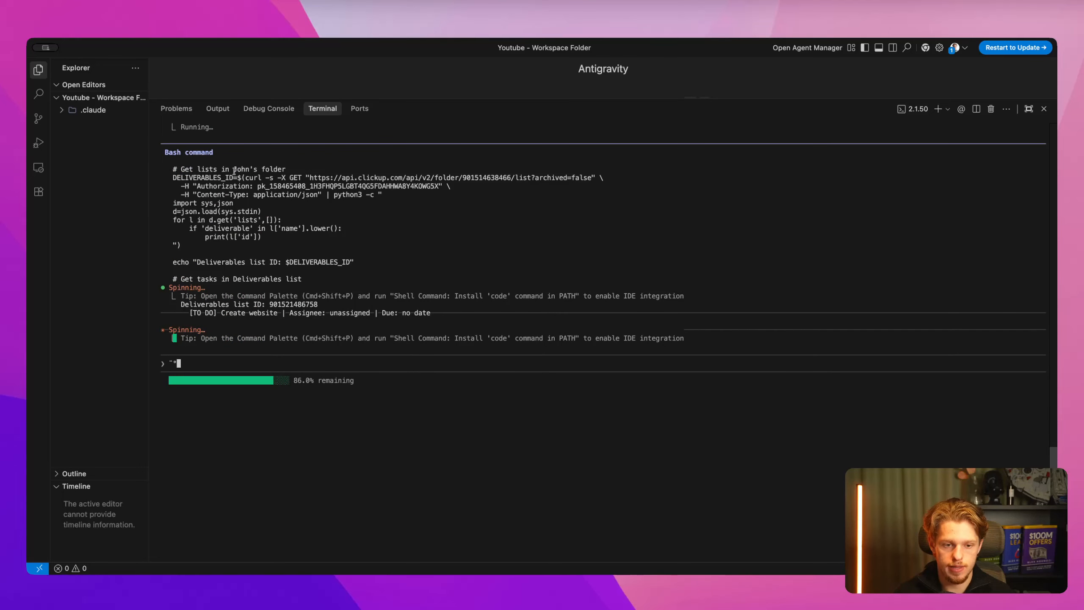
left_click_drag(177, 347, 380, 348)
left_click(381, 350)
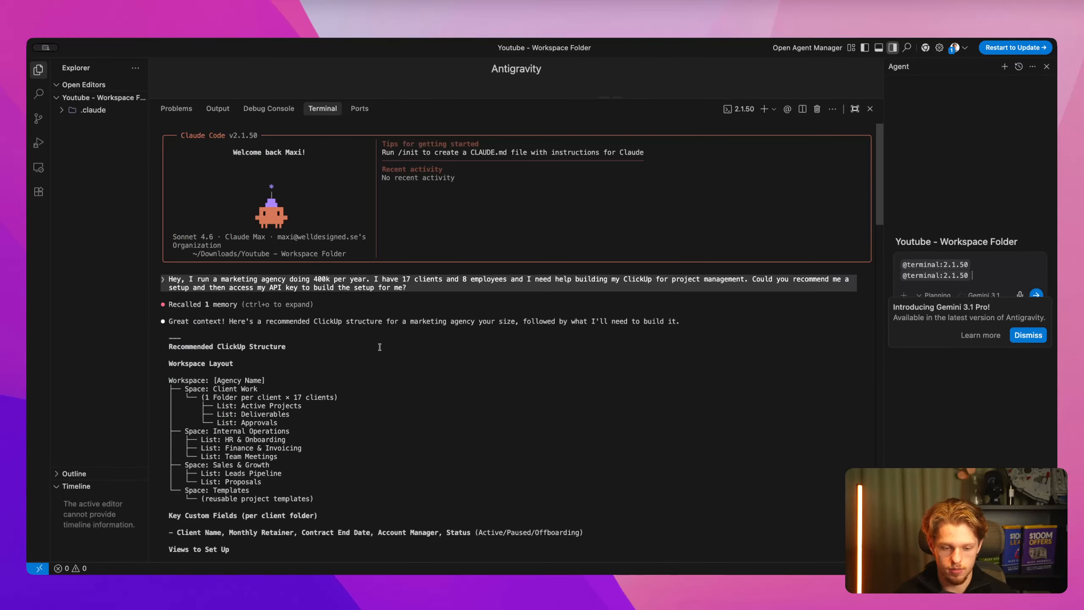
scroll(379, 346, "down", 5)
left_click(1046, 66)
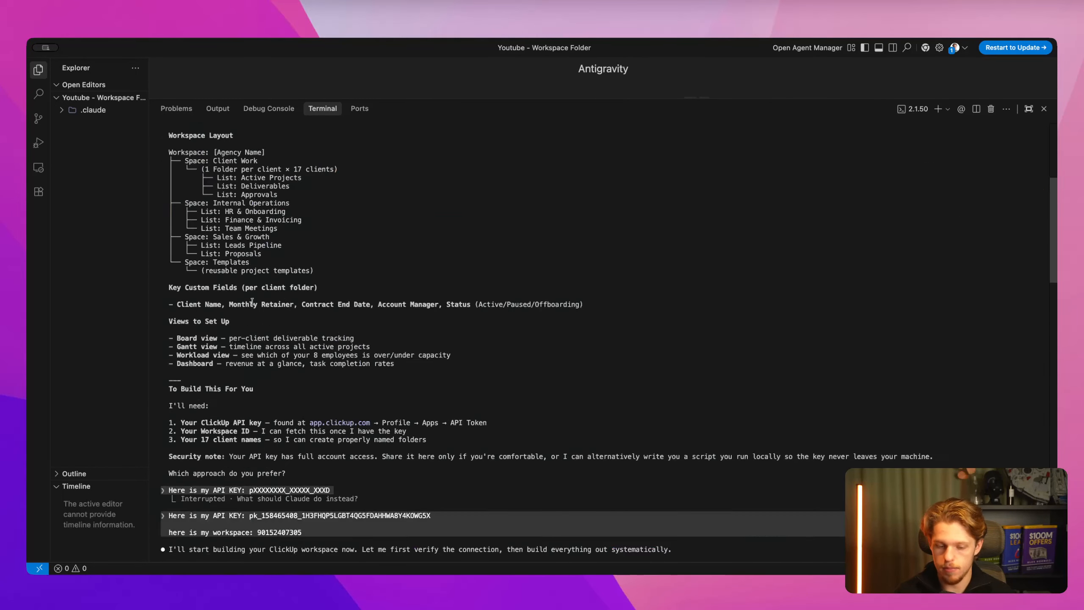
scroll(252, 302, "down", 20)
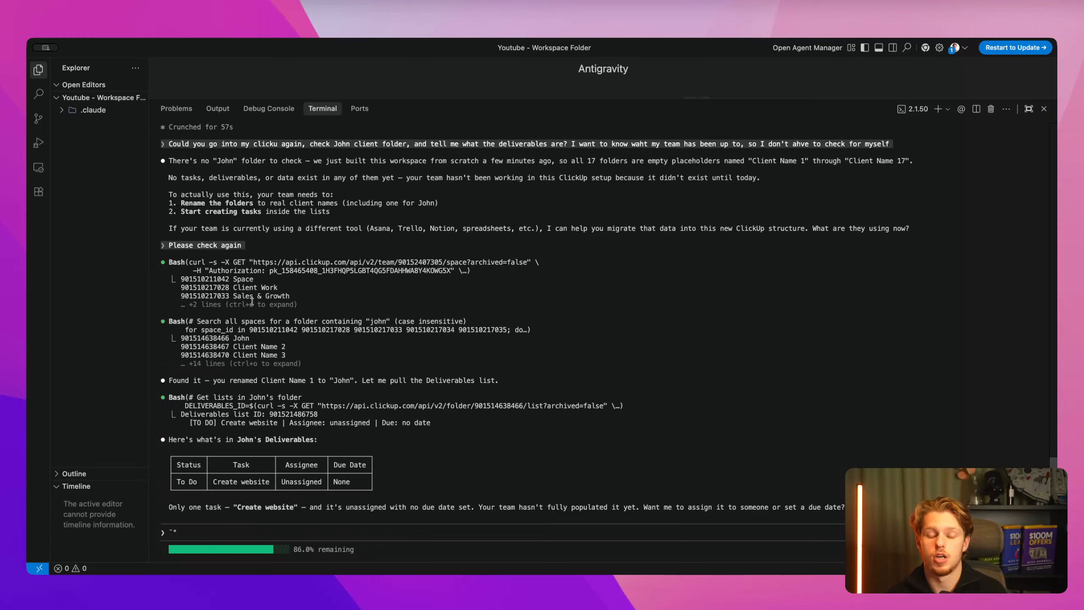